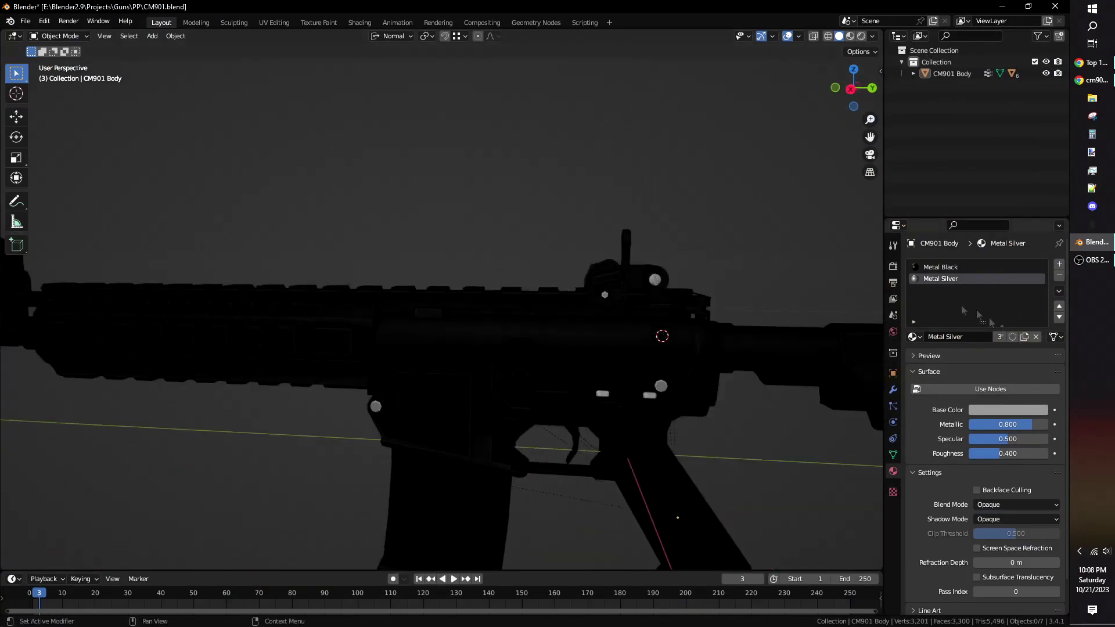
Select the rifle's Metal Black material and set the brightness value of its base color to .05.
left_click_drag(978, 380, 1008, 378)
left_click(936, 269)
left_click(994, 411)
left_click(1009, 379)
type(".05")
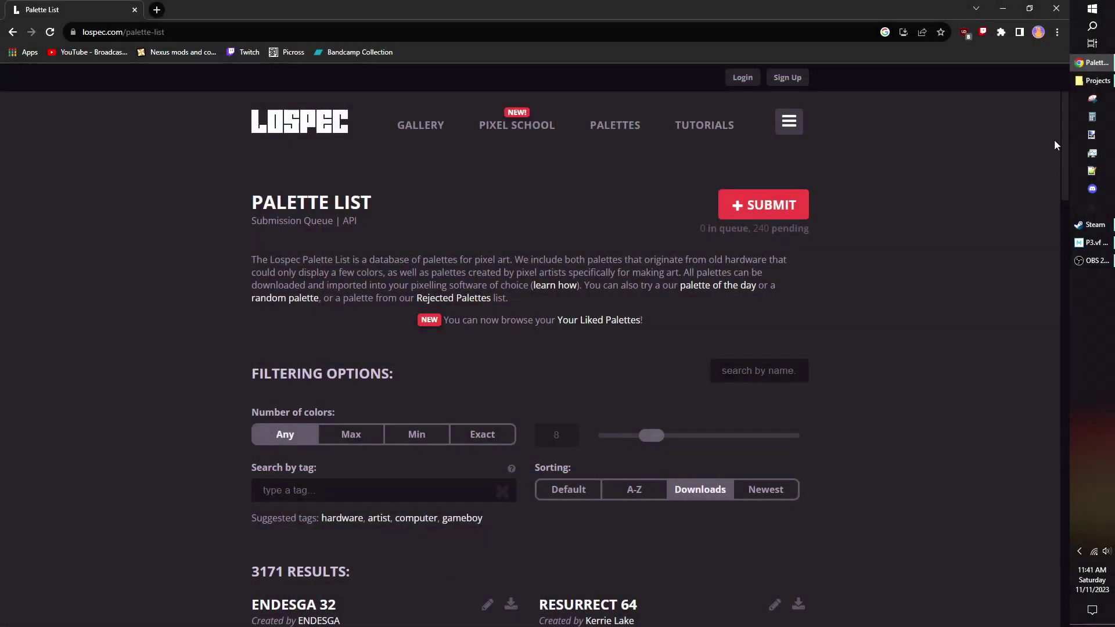
Look through the Lospec palette list in the browser.
scroll(1053, 138, "down", 2)
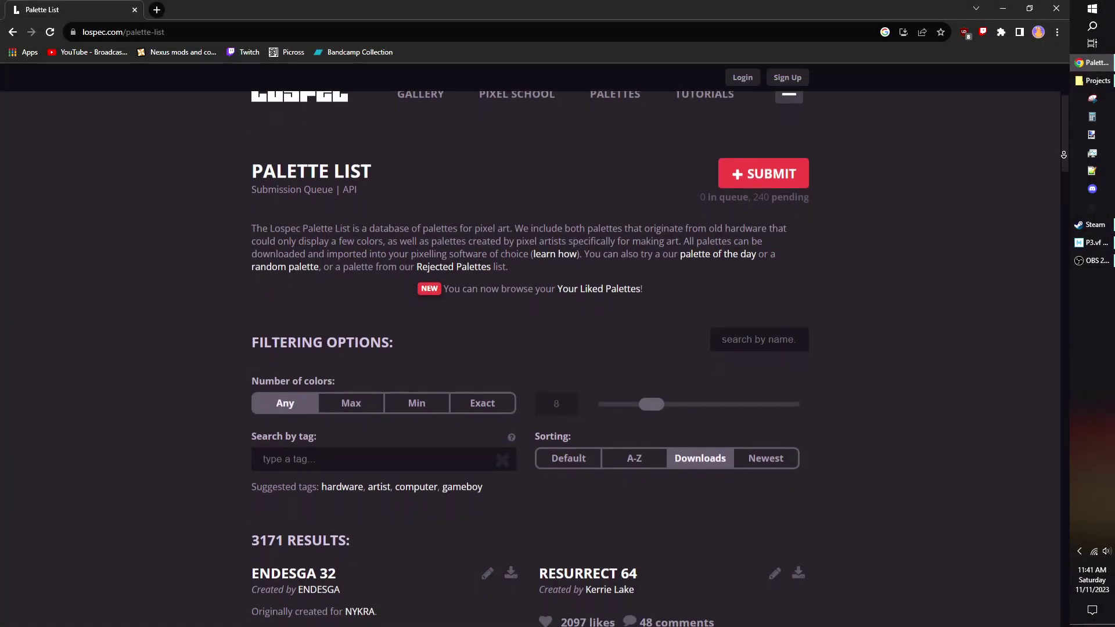
scroll(1064, 155, "down", 10)
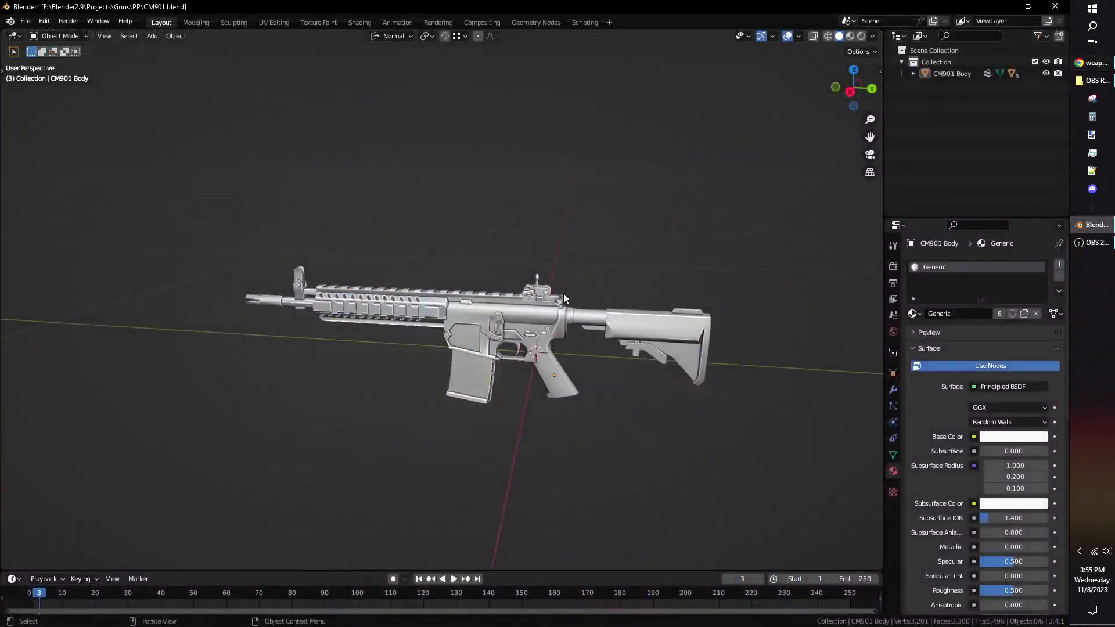
In Blender, replace the Generic material on the CM901 Body with a new material named Palette.
scroll(574, 294, "up", 2)
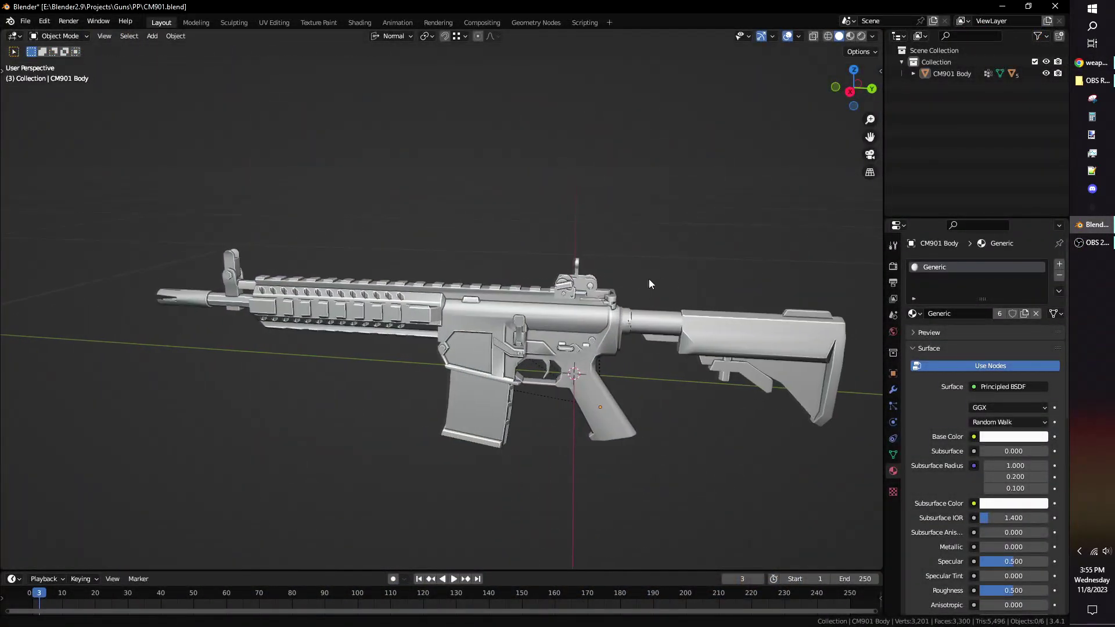
left_click(1036, 313)
left_click(1029, 313)
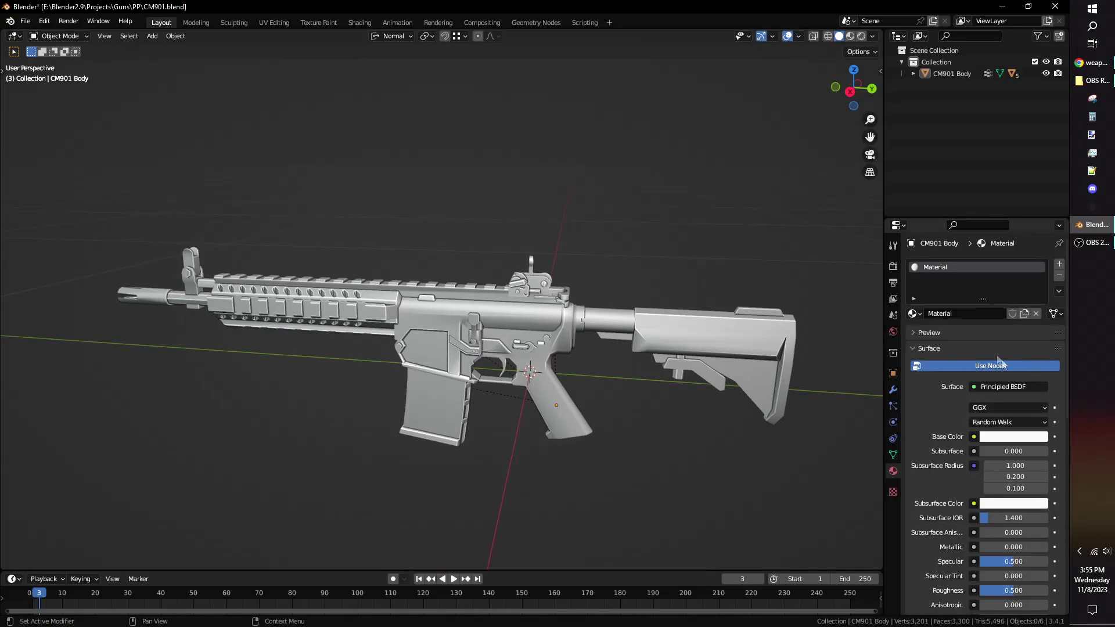
Feed the Palette material's base color from an image texture using ImphenziaPalette01-256-Gradient.png from the Projects folder.
left_click(978, 438)
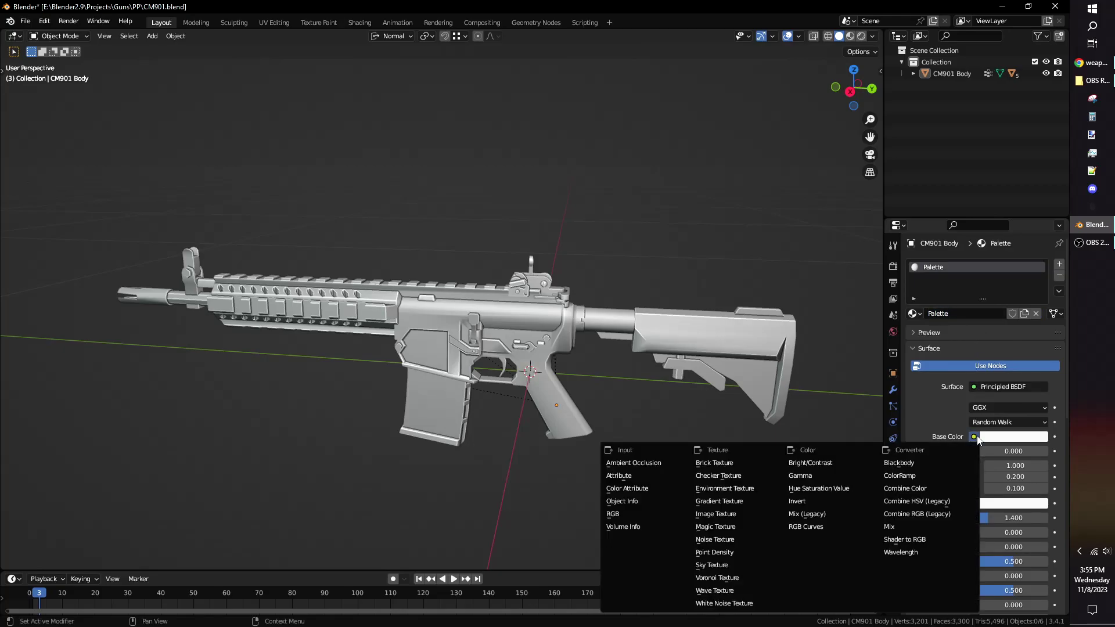
left_click(749, 514)
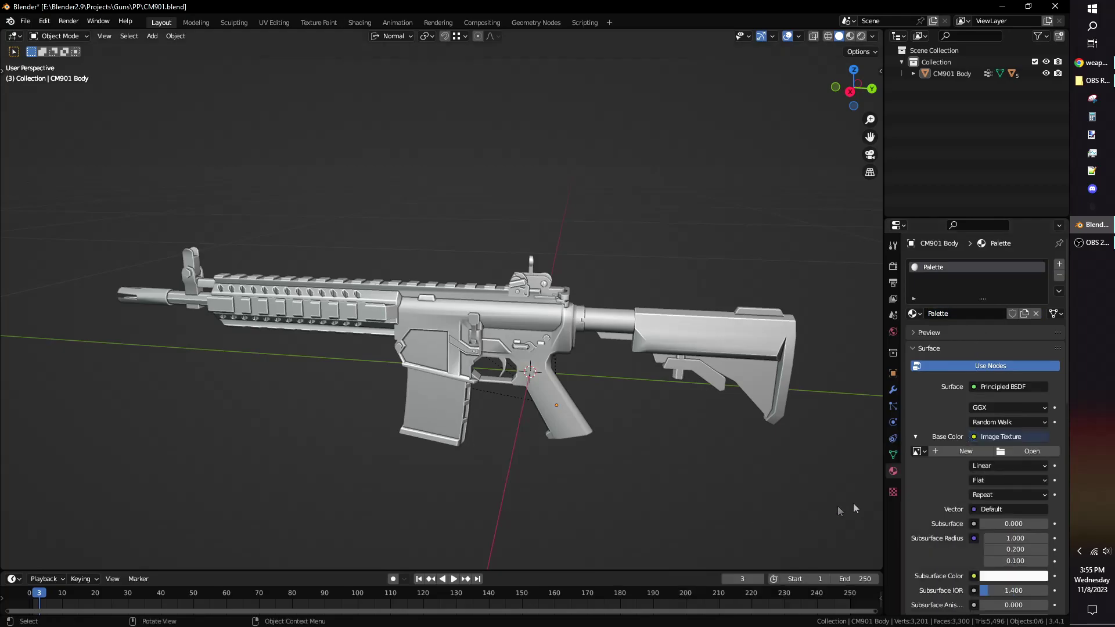
left_click(1018, 451)
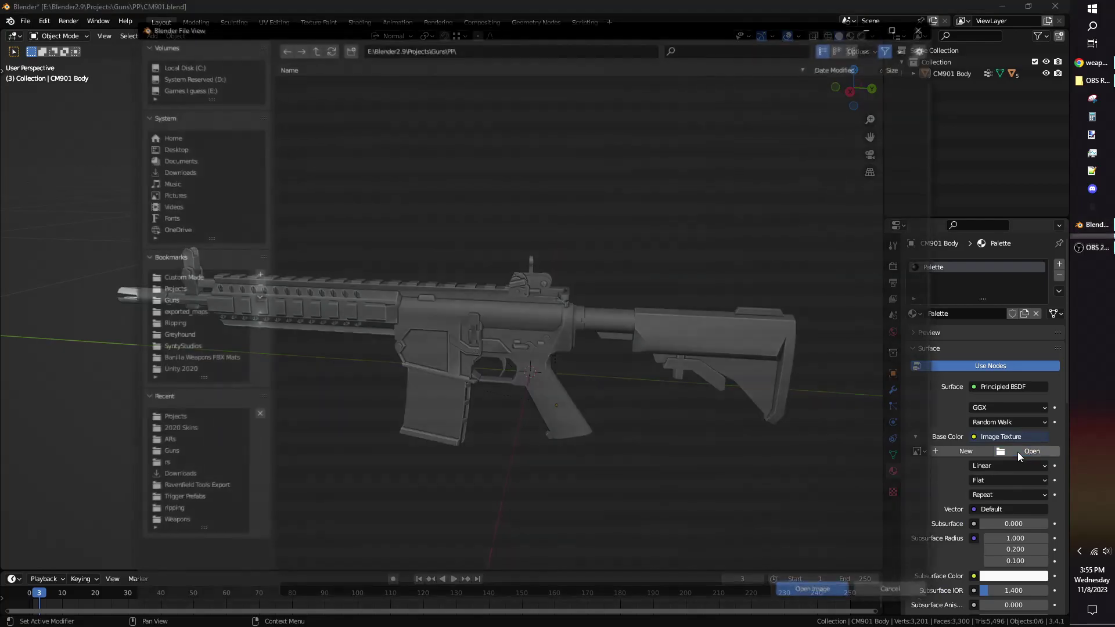
left_click(172, 289)
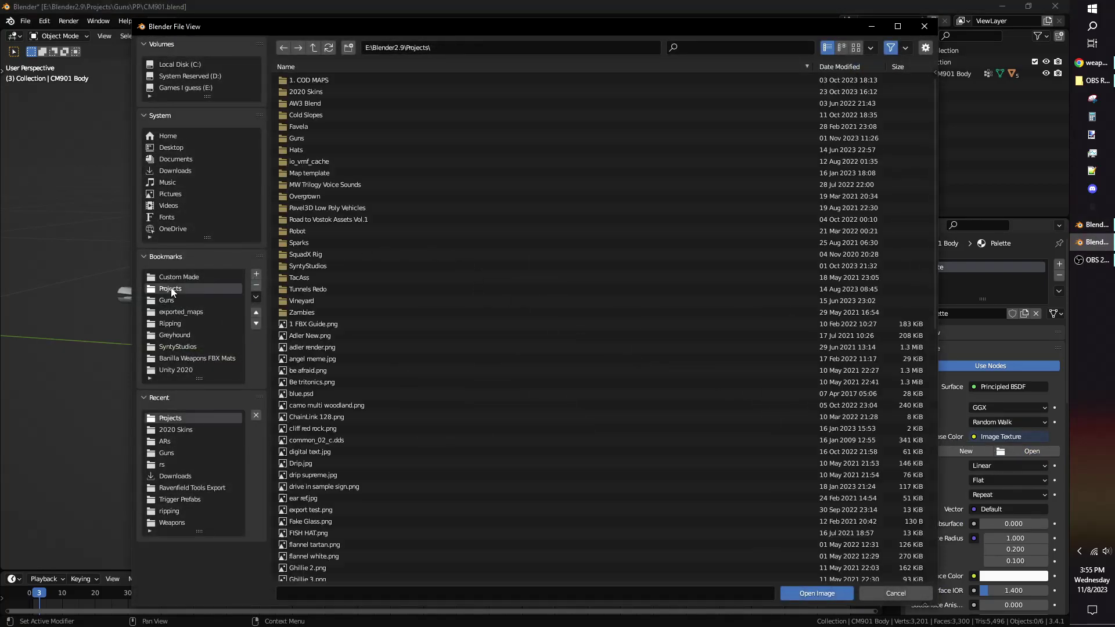
type("pale")
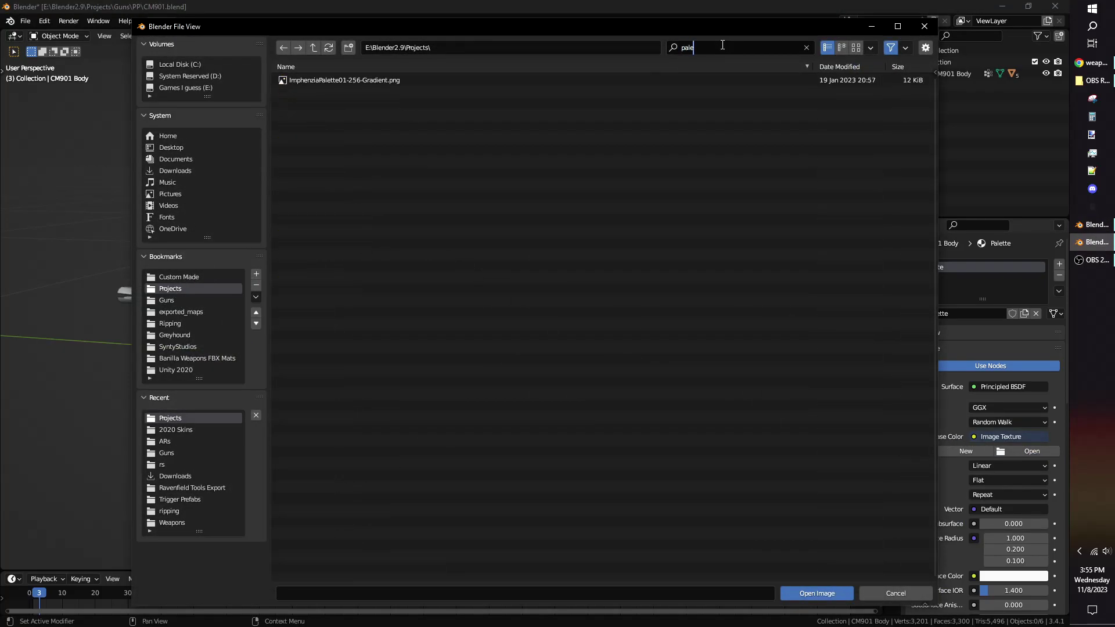
double_click(389, 82)
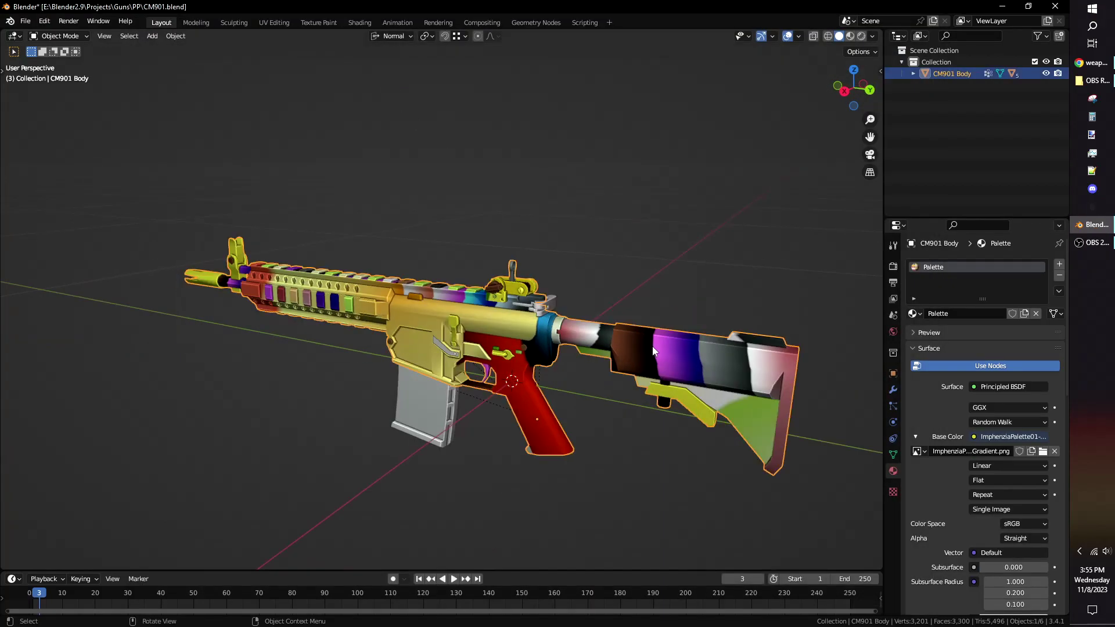
Copy the Palette material from the CM901 Body to all of its child parts, then clear the selection.
left_click(913, 73)
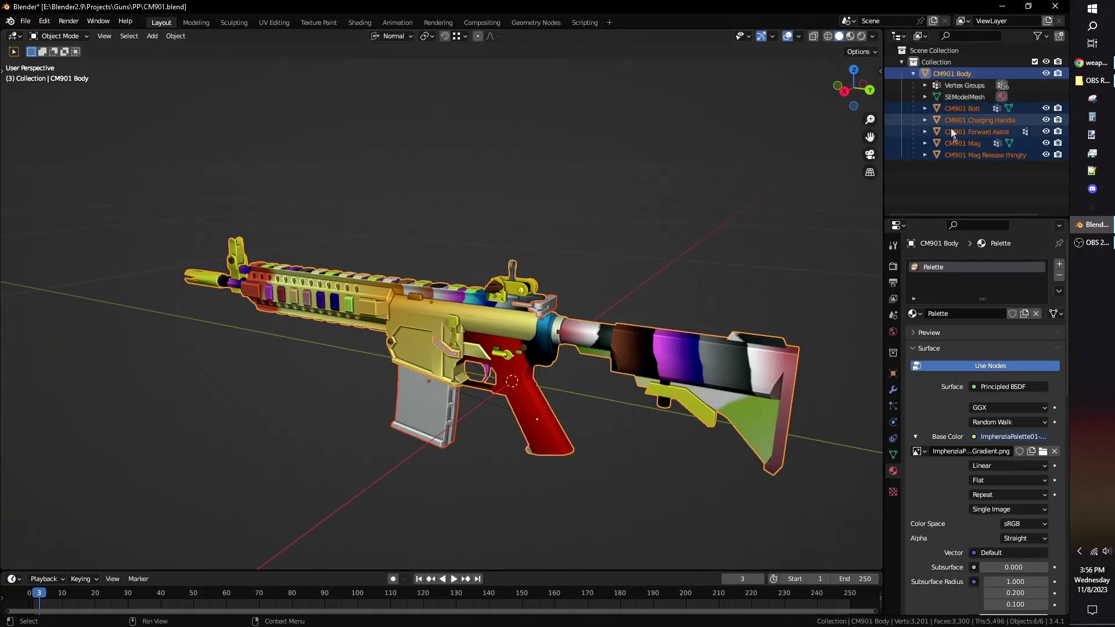
left_click(1060, 292)
left_click(1011, 316)
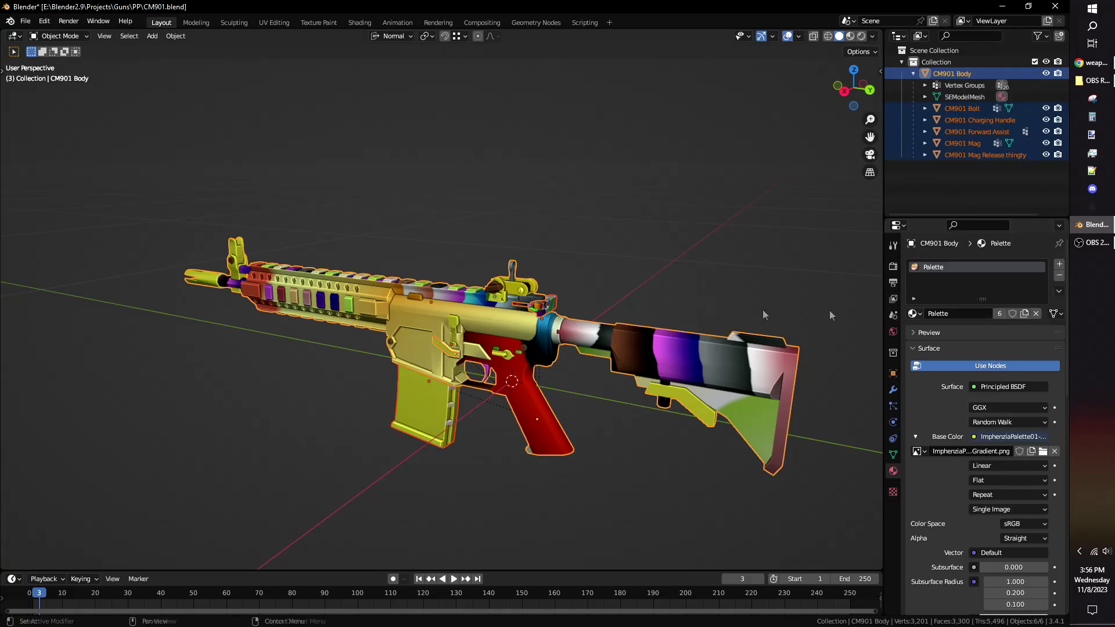
middle_click_drag(534, 307, 872, 316)
key("alt+a")
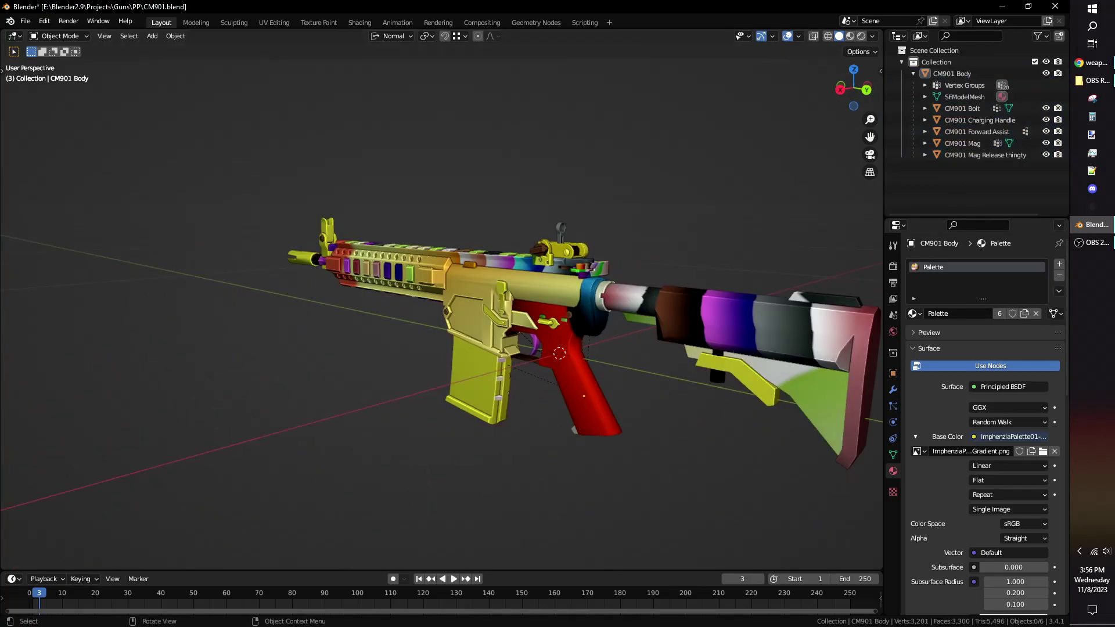
Switch to the UV Editing workspace in Object Mode with the palette texture displayed on the rifle.
left_click(284, 23)
key("alt+a")
key("Tab")
middle_click_drag(730, 173, 729, 221, "shift")
left_click(873, 36)
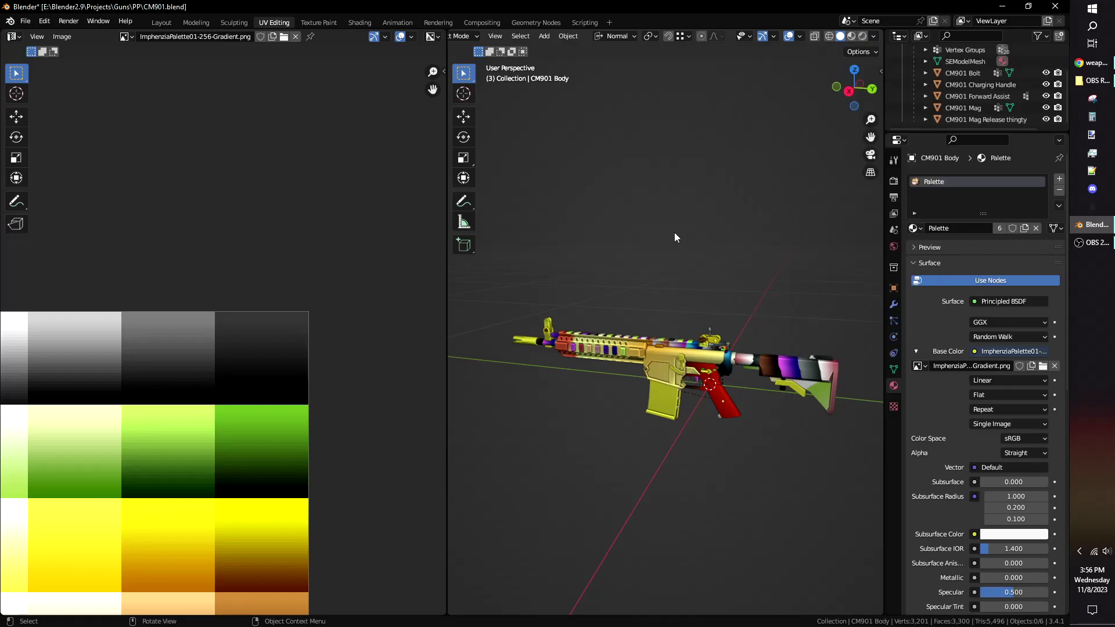
Select the CM901 Mag Release thingty part and unwrap its mesh in Edit Mode.
middle_click_drag(691, 265, 691, 308)
scroll(744, 322, "up", 3)
left_click(745, 321)
key("Tab")
scroll(692, 309, "up", 4)
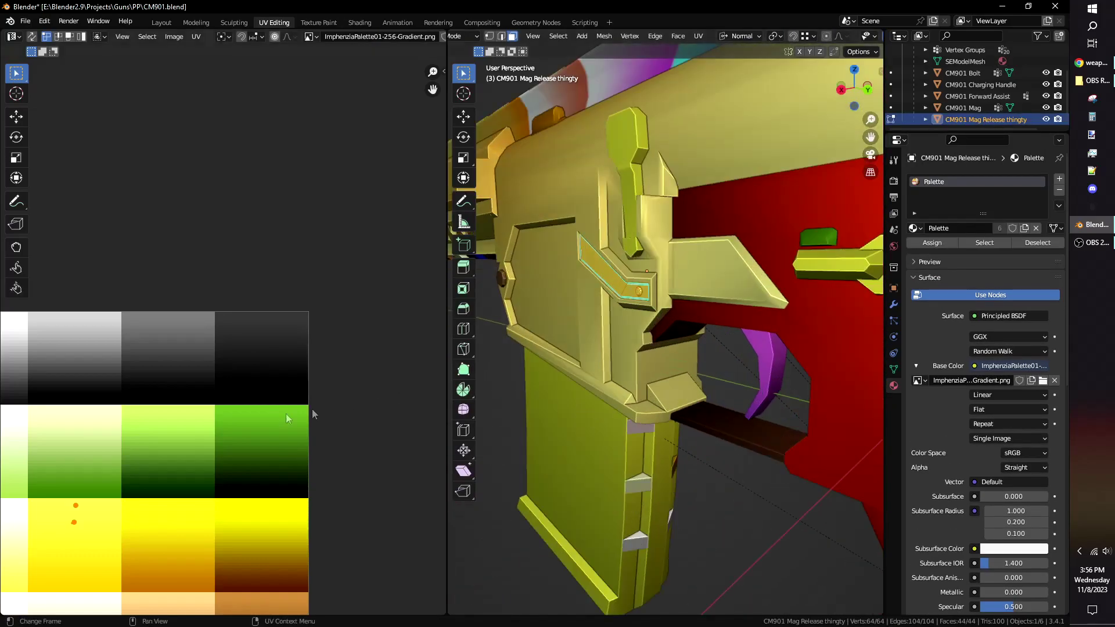
scroll(285, 413, "down", 8)
scroll(166, 430, "up", 7)
scroll(132, 484, "down", 3)
middle_click_drag(686, 325, 741, 320)
key("u")
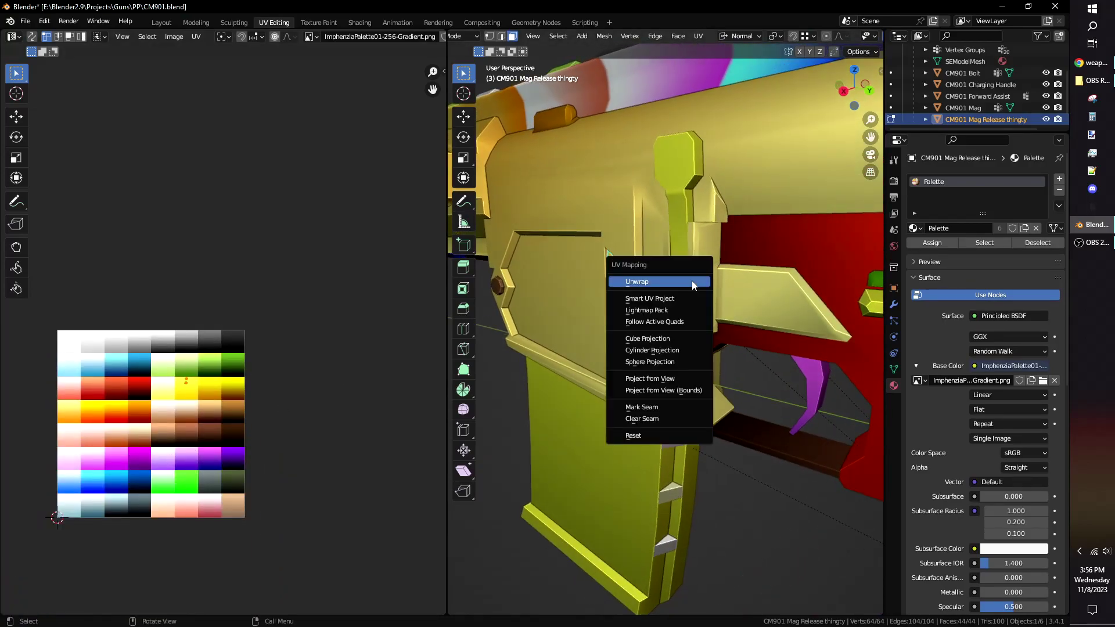
left_click(685, 282)
Scale the magazine release's UVs to 0 so they collapse to a single point.
middle_click_drag(188, 406, 235, 382)
middle_click_drag(612, 327, 657, 336)
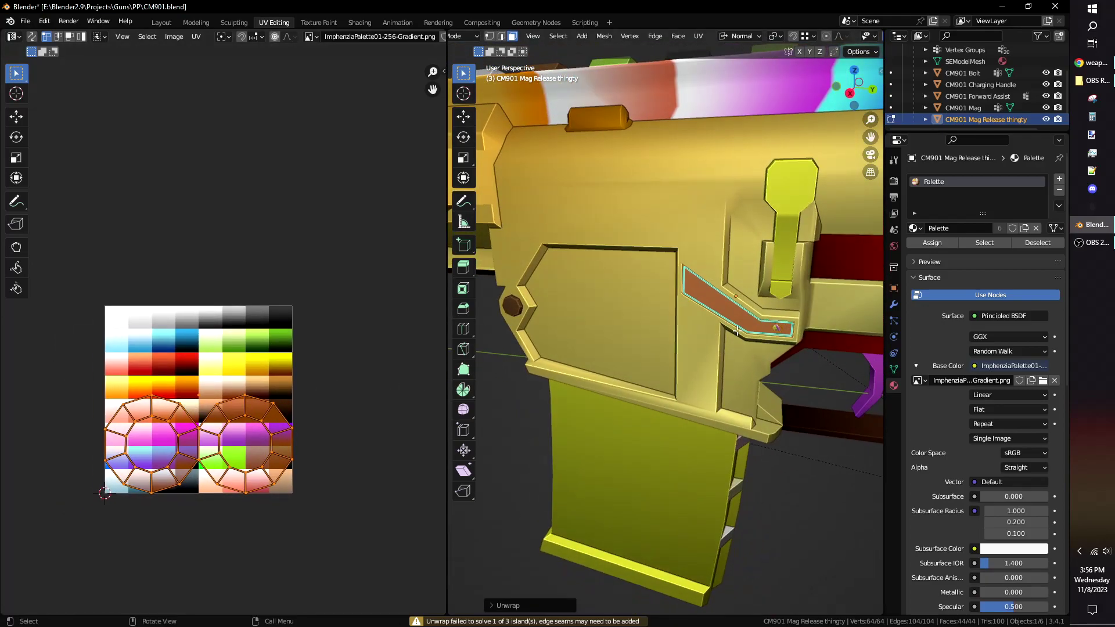
scroll(662, 337, "up", 6)
middle_click_drag(860, 308, 682, 326, "shift")
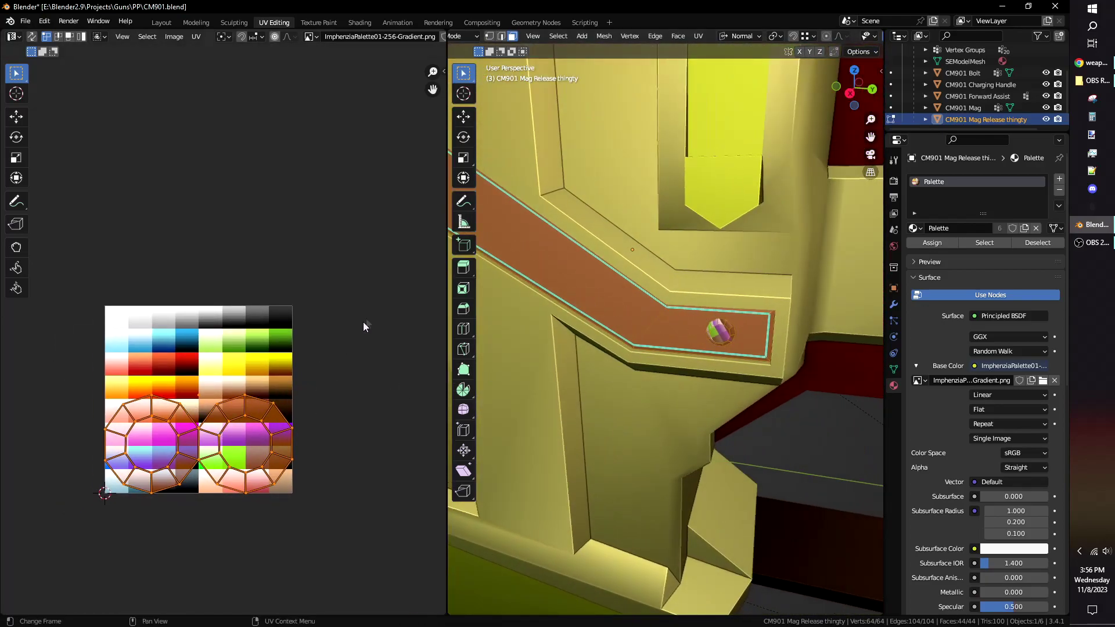
key("s")
key("0")
left_click(226, 405)
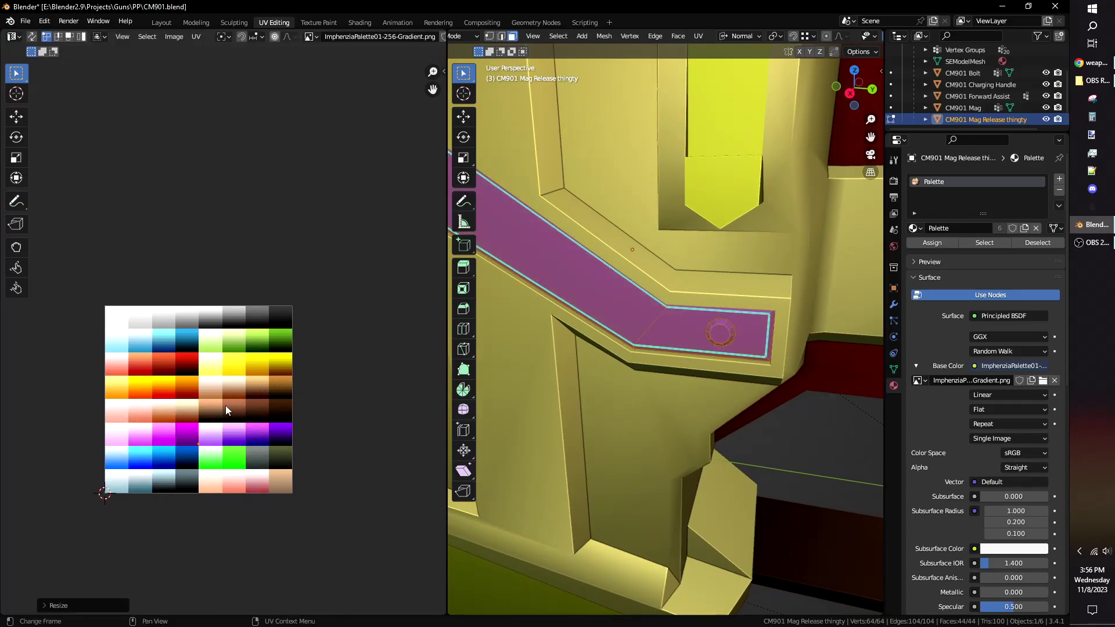
Move the magazine release's collapsed UVs onto the darkest grey swatch in the palette's upper row and leave Edit Mode.
key("g")
left_click(283, 294)
scroll(291, 325, "up", 6)
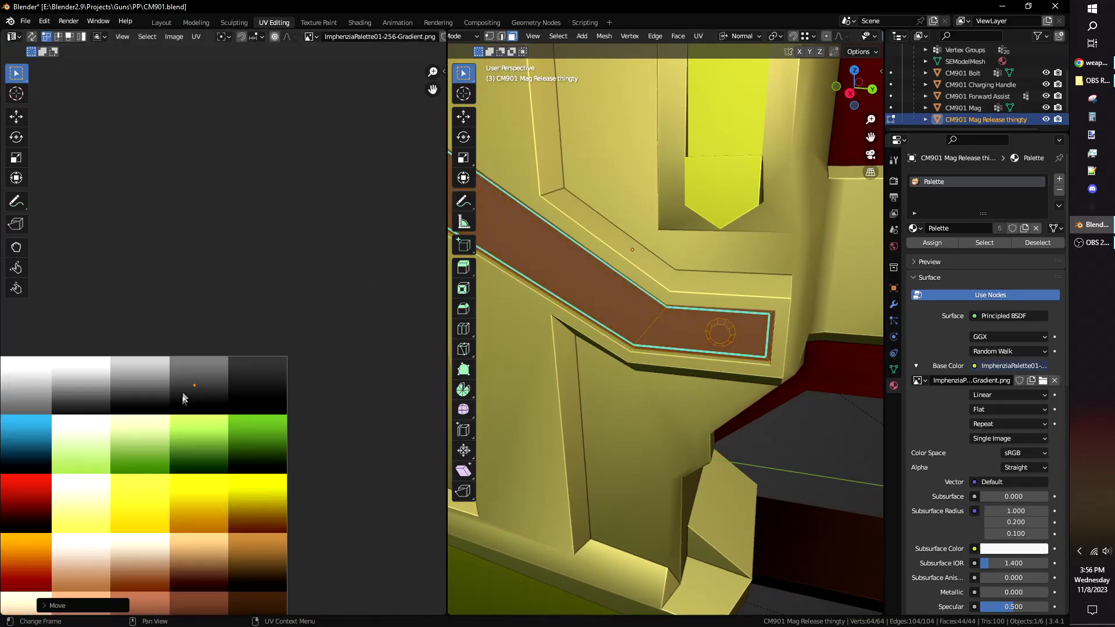
scroll(340, 362, "up", 4)
scroll(340, 362, "down", 3)
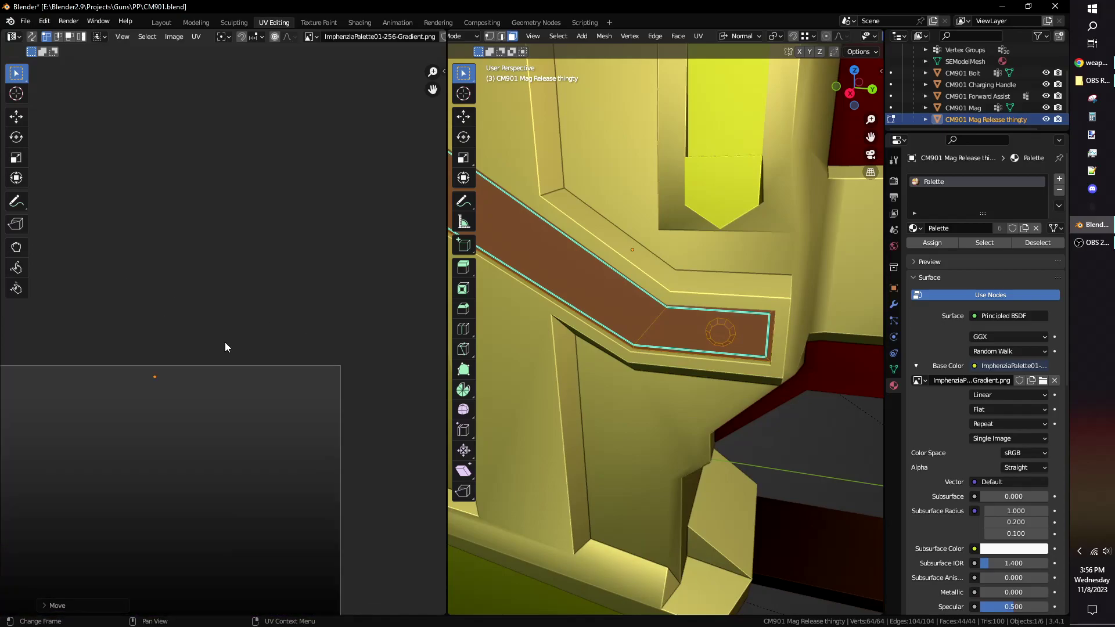
scroll(716, 349, "down", 6)
scroll(717, 349, "down", 3)
key("Tab")
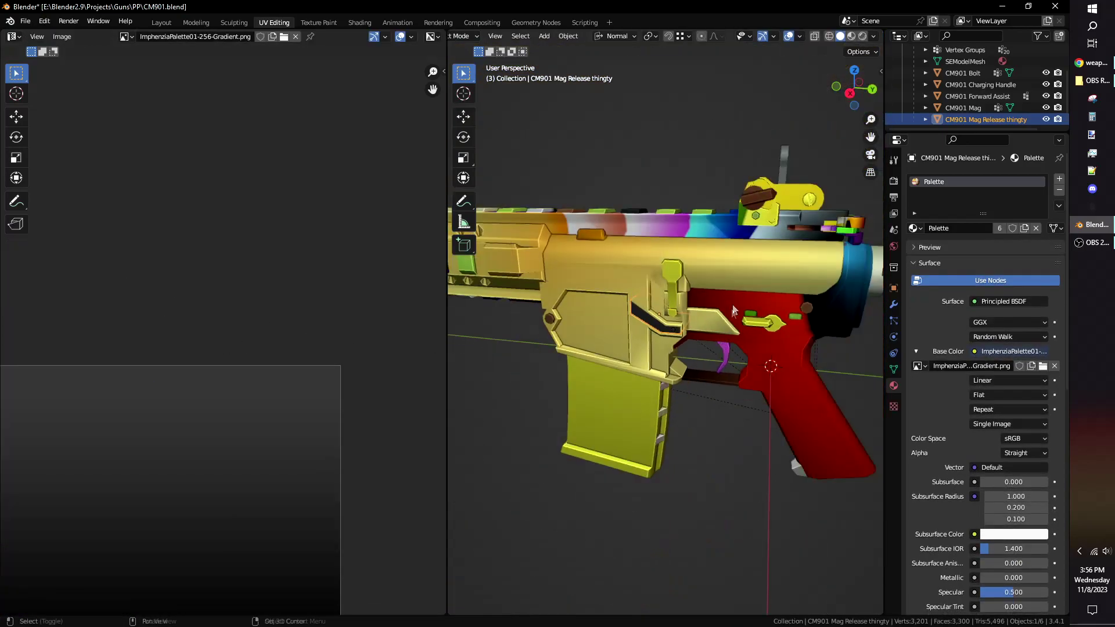
Edit the CM901 Body and box-select its receiver, handguard and sights through the mesh from the right view.
middle_click_drag(733, 258, 722, 328, "shift")
left_click(723, 358)
key("alt+z")
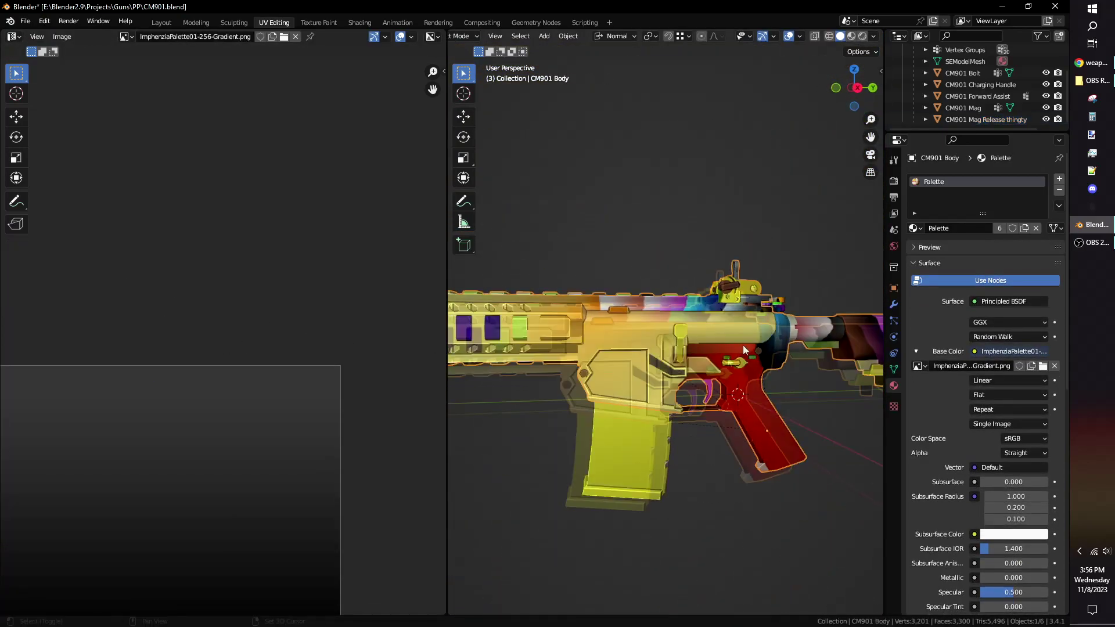
key("Tab")
key("KP_3")
left_click_drag(574, 397, 839, 136)
scroll(666, 249, "down", 8)
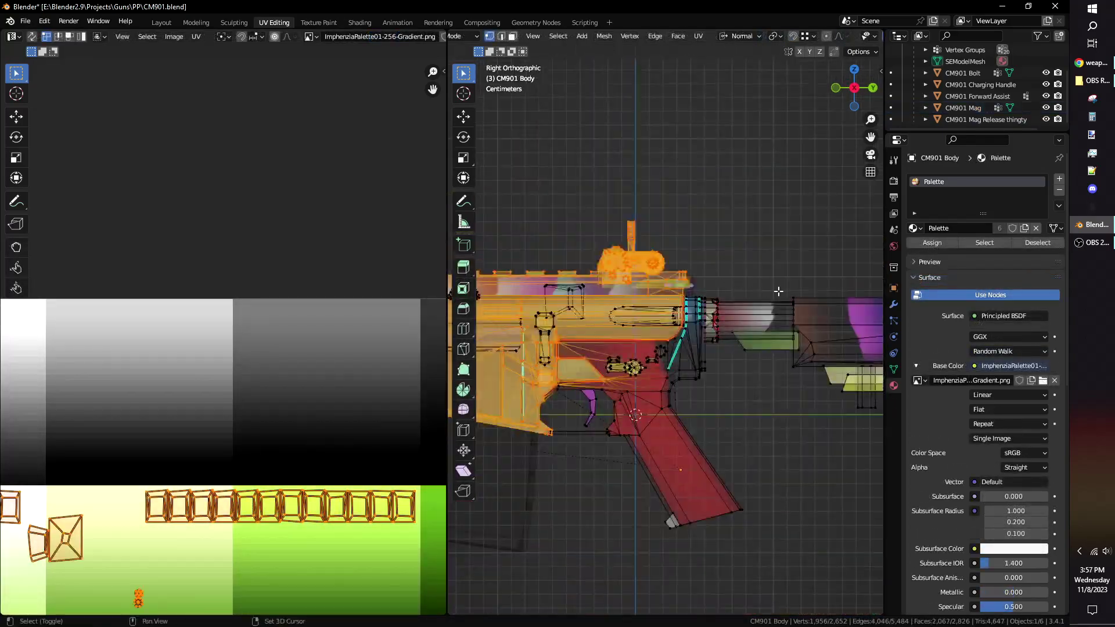
key("alt+z")
middle_click_drag(779, 288, 735, 353)
Scale the selected receiver, handguard and sight UVs to 0 and place them on the palette's darkest grey swatch.
scroll(142, 337, "down", 10)
key("s")
key("0")
key("Return")
scroll(142, 337, "up", 10)
key("g")
left_click(354, 305)
middle_click_drag(354, 305, 206, 308)
key("g")
left_click(329, 308)
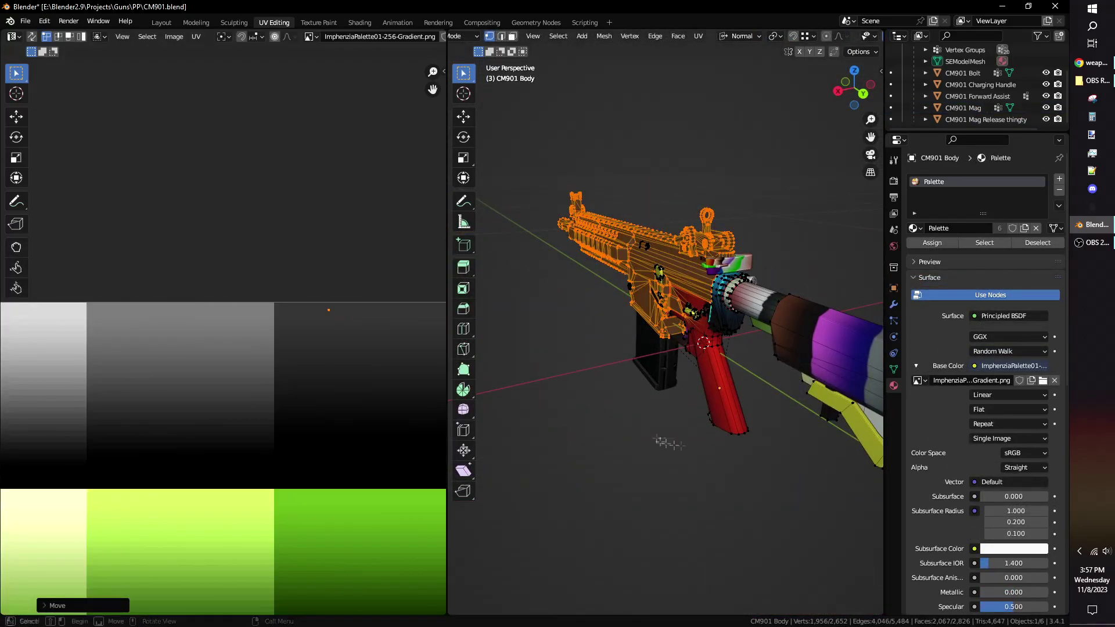
Select the linked faces of the pistol grip, lower receiver, trigger, trigger guard and neighbouring parts on the CM901 Body.
middle_click_drag(633, 314, 710, 318)
left_click(709, 319)
key("l")
middle_click_drag(522, 371, 523, 395)
key("l")
scroll(603, 398, "up", 3)
middle_click_drag(603, 399, 611, 441, "shift")
key("l")
scroll(538, 283, "down", 6)
scroll(611, 449, "up", 3)
middle_click_drag(722, 417, 667, 408, "shift")
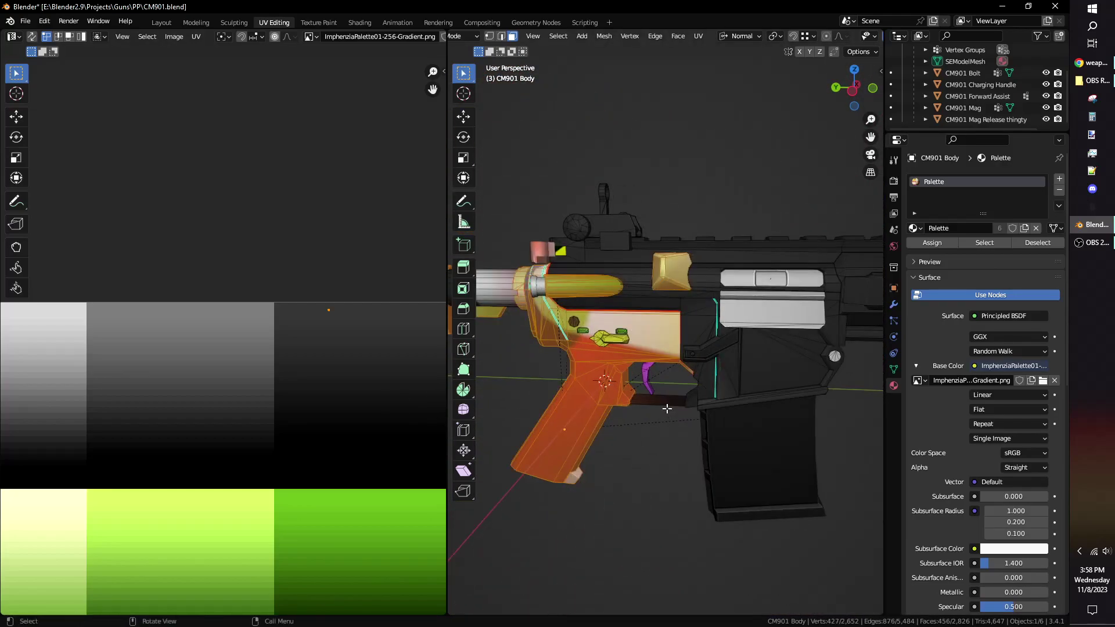
scroll(668, 409, "up", 2)
key("l")
key("l")
Scale the grip and lower receiver UVs to 0, move them onto the dark grey swatch and leave Edit Mode.
scroll(309, 366, "down", 9)
key("s")
key("0")
key("Return")
key("g")
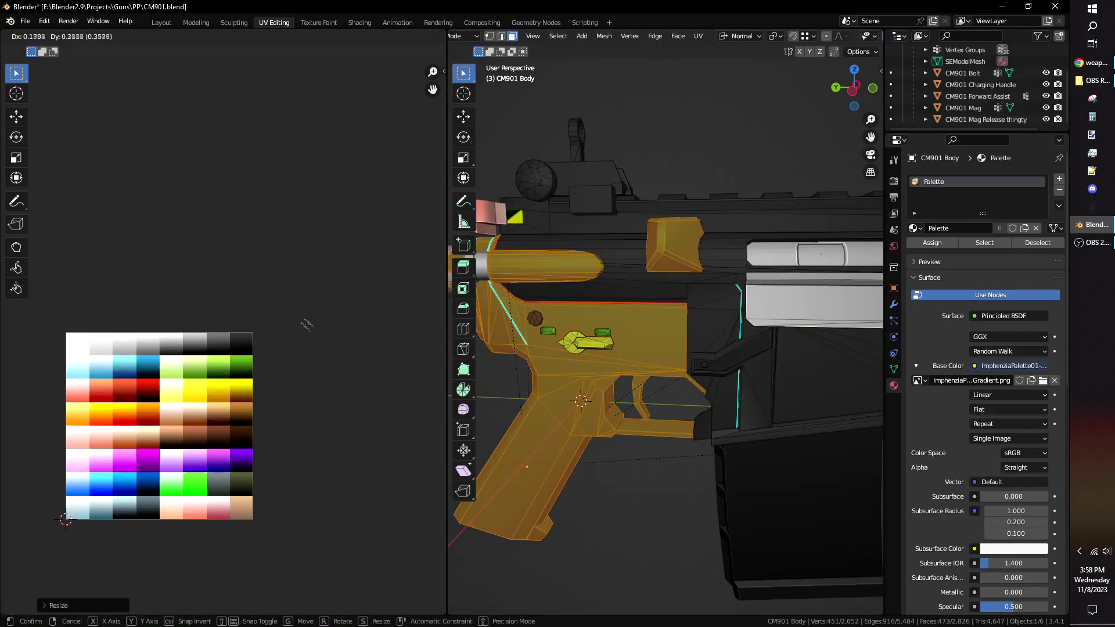
left_click(299, 324)
scroll(247, 327, "up", 10)
key("g")
left_click(272, 291)
scroll(652, 353, "down", 5)
key("Tab")
Select another linked part of the rifle, scale its UVs to 0 and start moving them across the palette.
middle_click_drag(652, 354, 630, 400)
key("Tab")
left_click(630, 400)
key("l")
scroll(394, 370, "down", 6)
key("s")
key("0")
key("Return")
key("g")
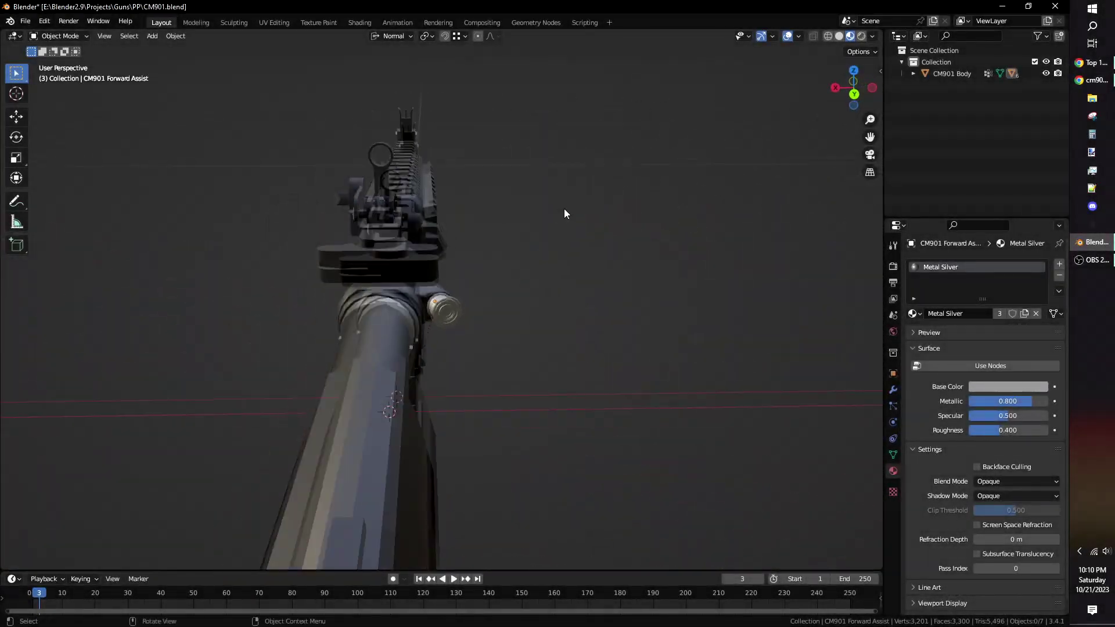
Compare the metal-material rifle in Rendered and Material Preview shading.
middle_click_drag(563, 208, 870, 23)
left_click(861, 37)
left_click(851, 37)
mouse_move(747, 136)
middle_mouse_down()
mouse_move(577, 215)
mouse_move(598, 212)
mouse_move(465, 221)
mouse_move(552, 237)
middle_mouse_up()
scroll(536, 215, "up", 4)
Try different HDRI environments on the rifle in Material Preview, then return to Solid shading.
left_click(872, 36)
middle_click_drag(755, 134, 633, 157)
left_click(872, 36)
left_click(862, 133)
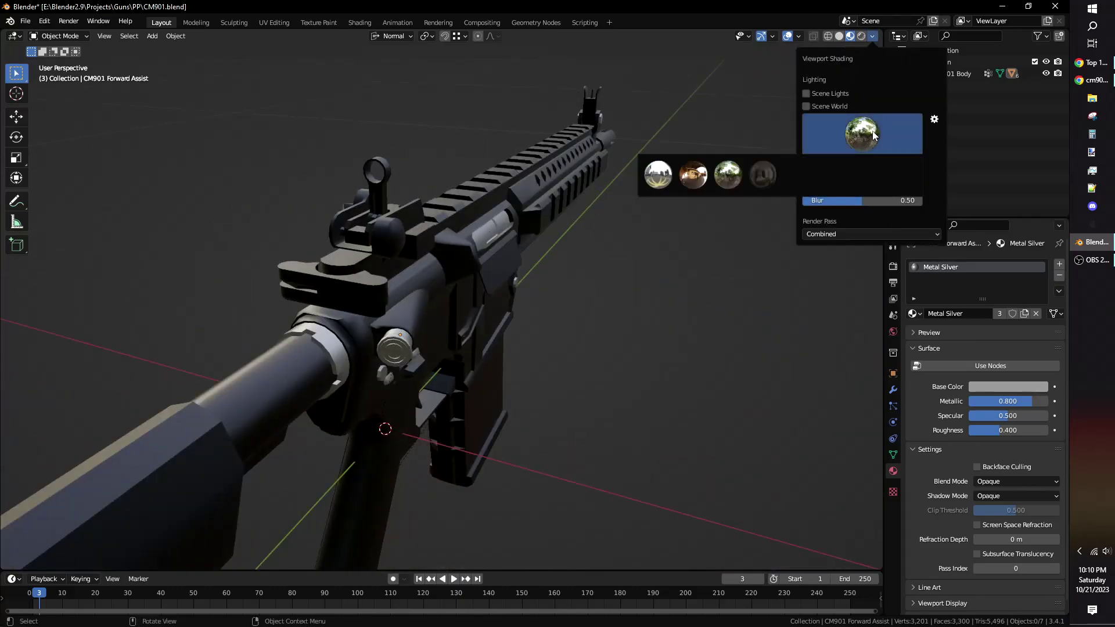
left_click(693, 175)
left_click(862, 134)
left_click(763, 178)
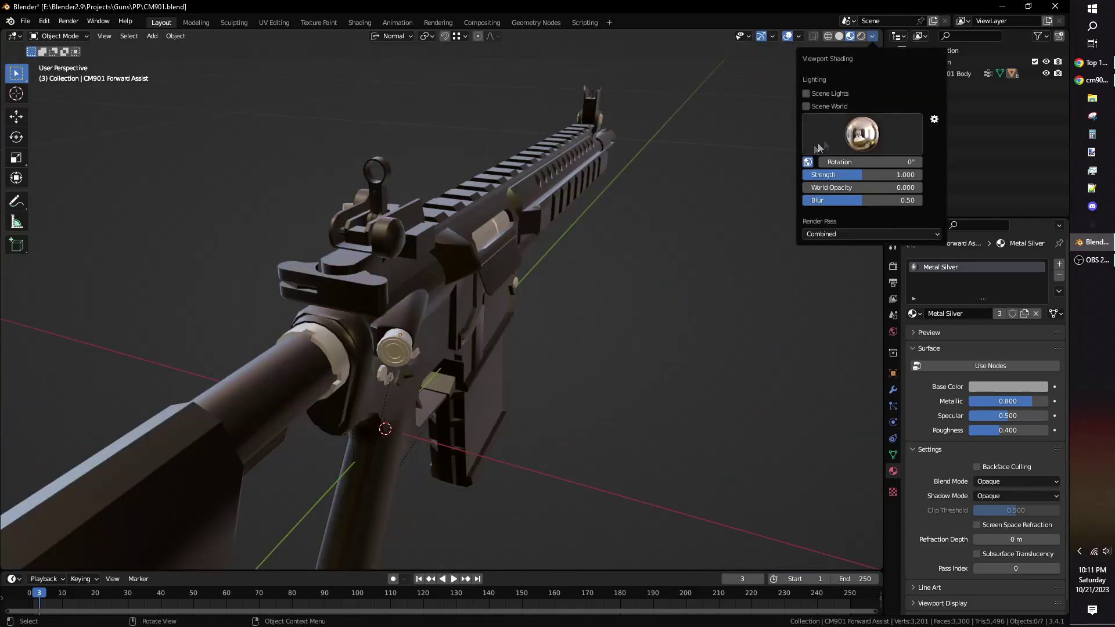
mouse_move(697, 191)
middle_mouse_down()
mouse_move(602, 221)
mouse_move(628, 274)
middle_mouse_up()
left_click(839, 37)
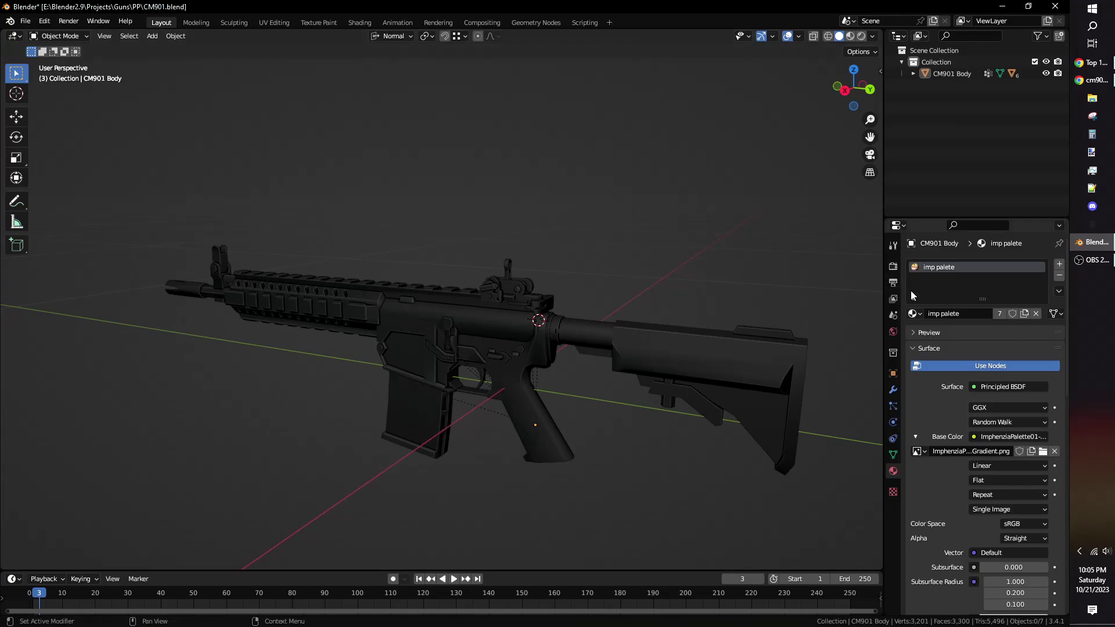
Add a second material slot to the CM901 Body with a new material named Metal Black.
left_click(1059, 264)
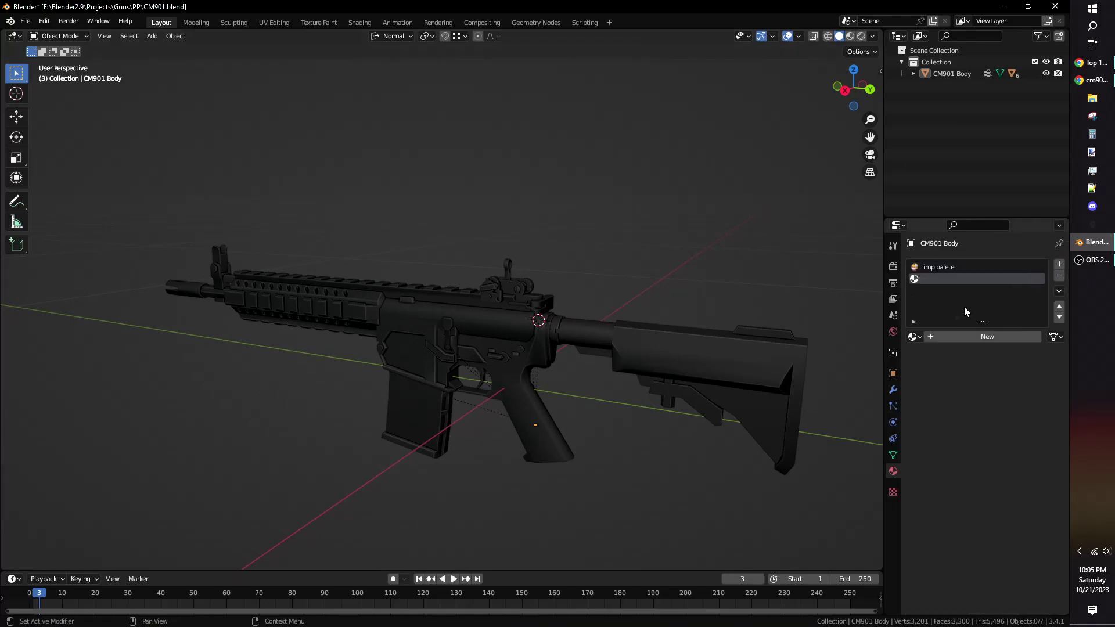
left_click(932, 336)
double_click(975, 337)
type("GunMeta")
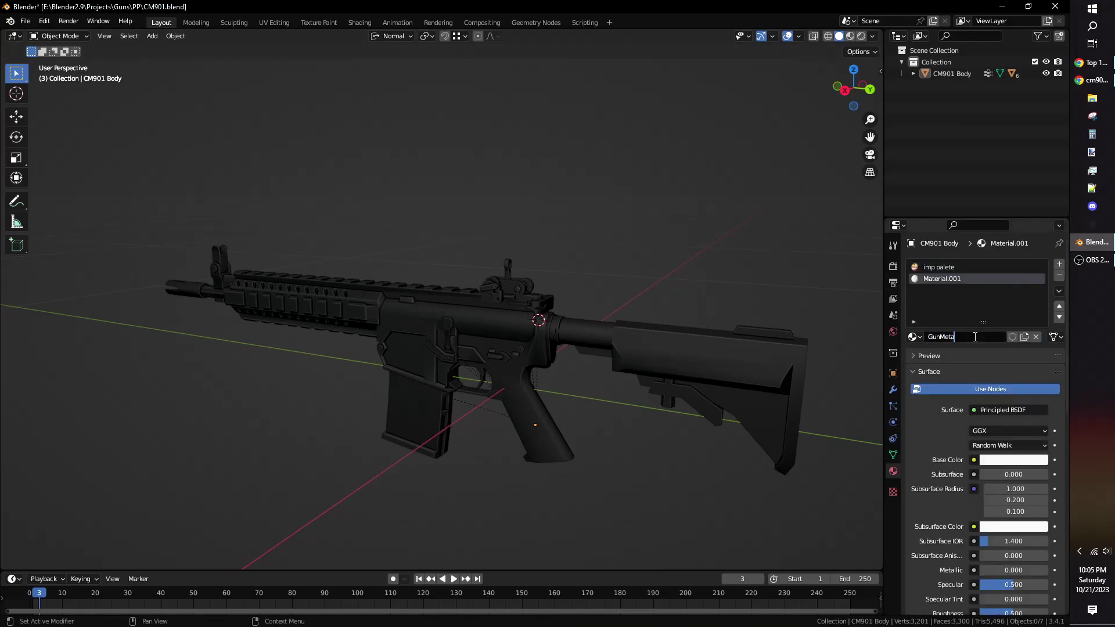
type(" Black")
key("Return")
scroll(998, 545, "down", 2)
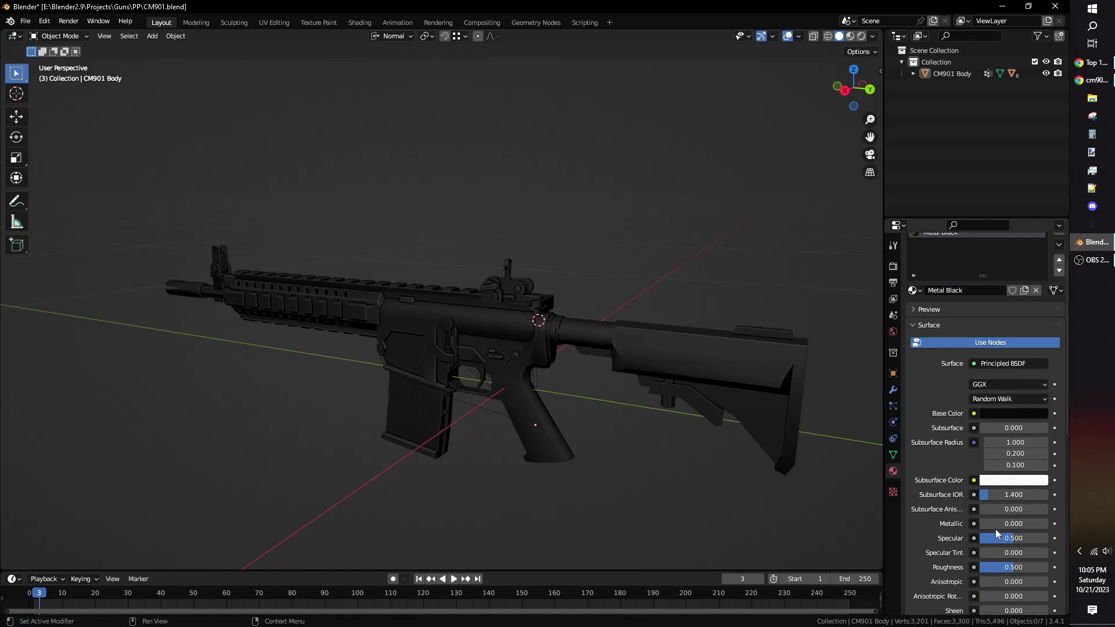
Turn off nodes for Metal Black and give it a near-black base color, metallic 0.9 and specular 0.356.
left_click(949, 343)
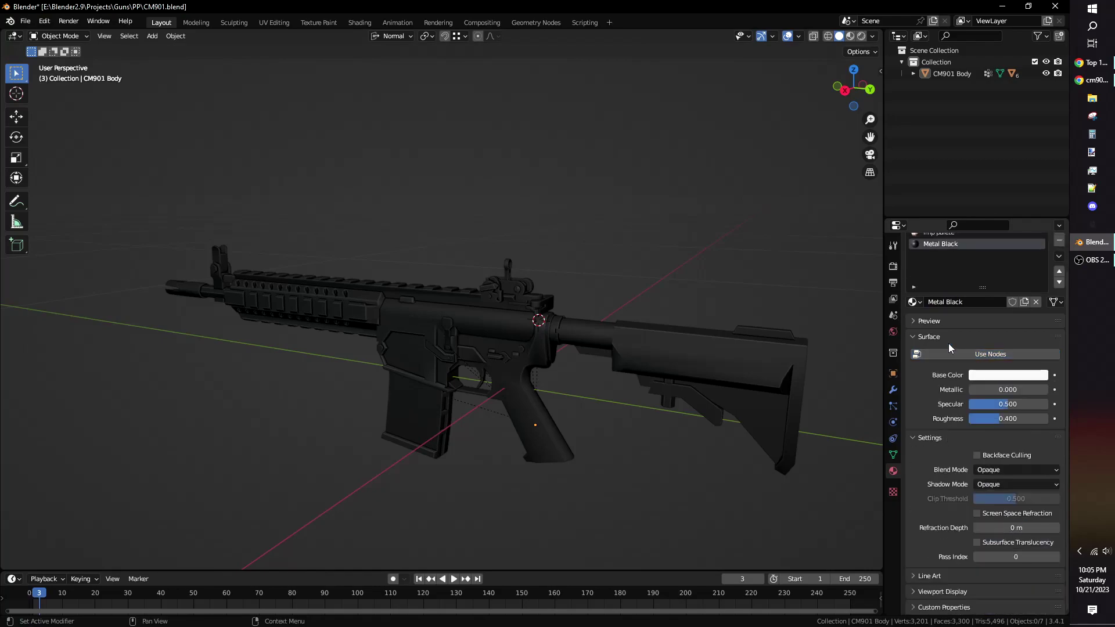
left_click(983, 378)
left_click(1040, 289)
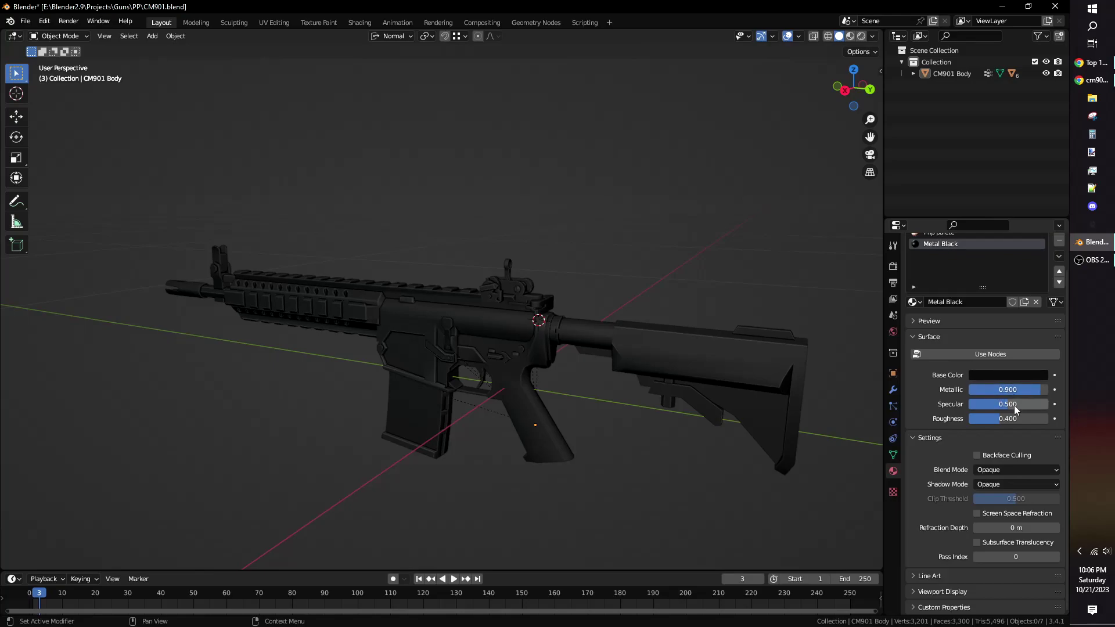
left_click_drag(1014, 406, 1006, 406)
Assign the Metal Black material to all faces of the CM901 Body.
left_click(504, 315)
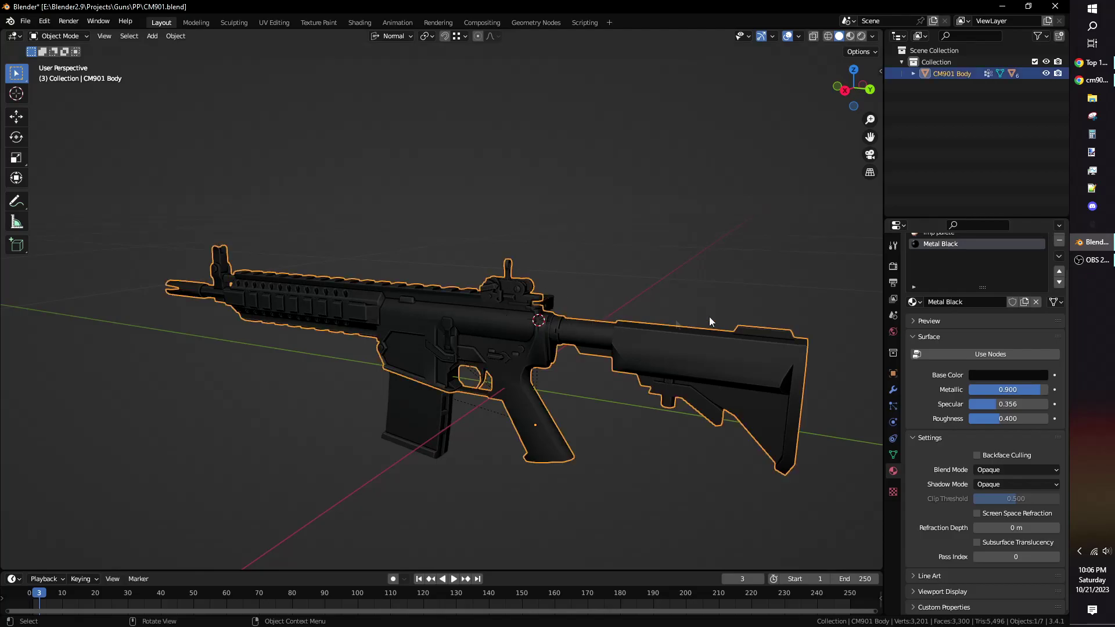
key("Tab")
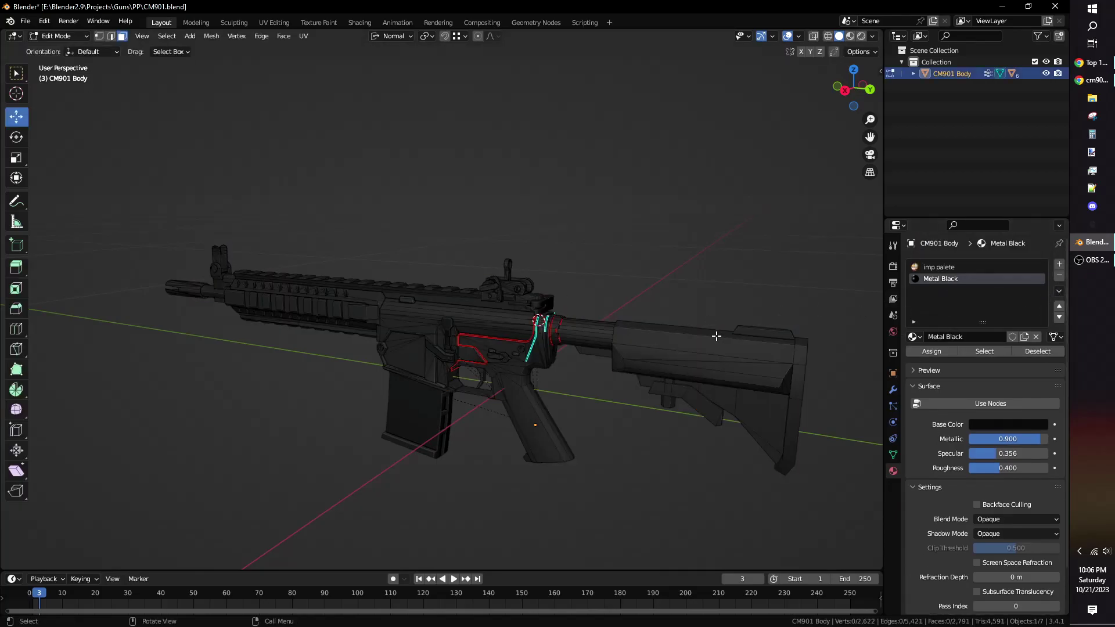
left_click(916, 337)
left_click(975, 320)
left_click(944, 352)
scroll(651, 315, "up", 5)
key("Tab")
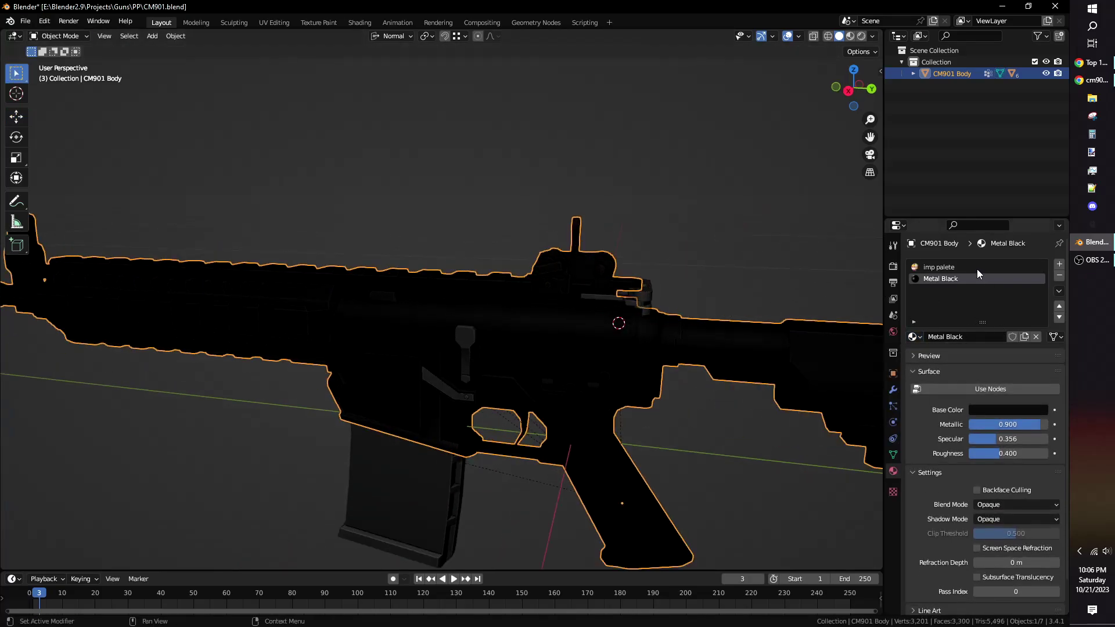
Remove the imp palete slot from the body and copy its Metal Black material to all other rifle parts.
left_click(982, 267)
left_click(1059, 277)
key("a")
left_click(1059, 291)
left_click(1045, 317)
key("alt+a")
Replace the Metal Black material on the CM901 Bolt with a new material named Metal Silver.
scroll(581, 317, "down", 4)
middle_click_drag(576, 317, 453, 319)
left_click(382, 308)
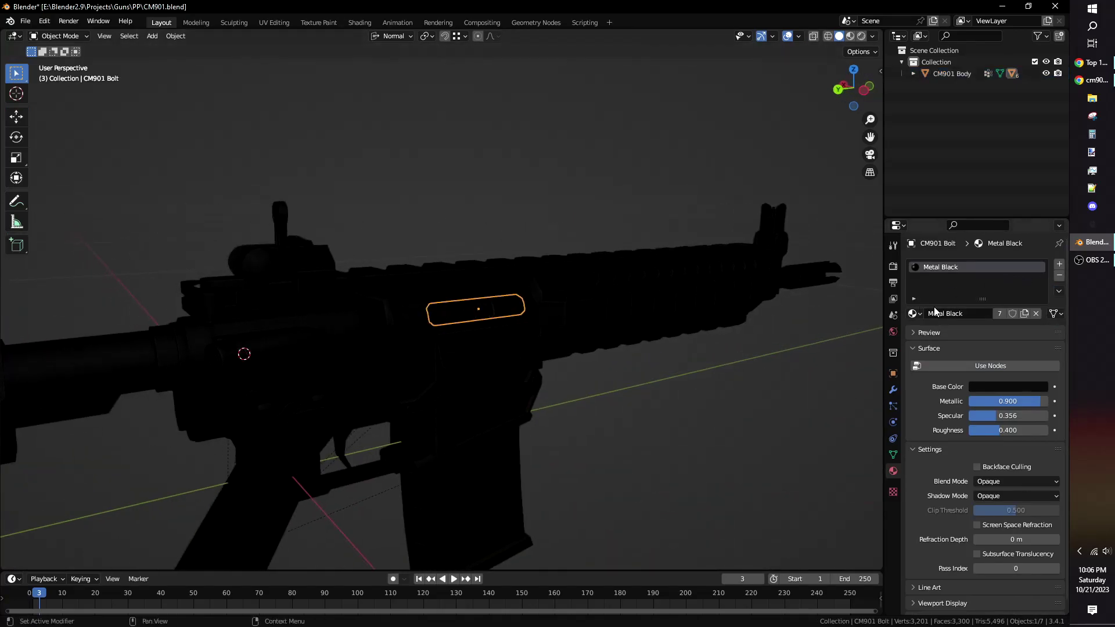
left_click(1059, 265)
left_click(914, 313)
left_click(940, 338)
left_click(1043, 266)
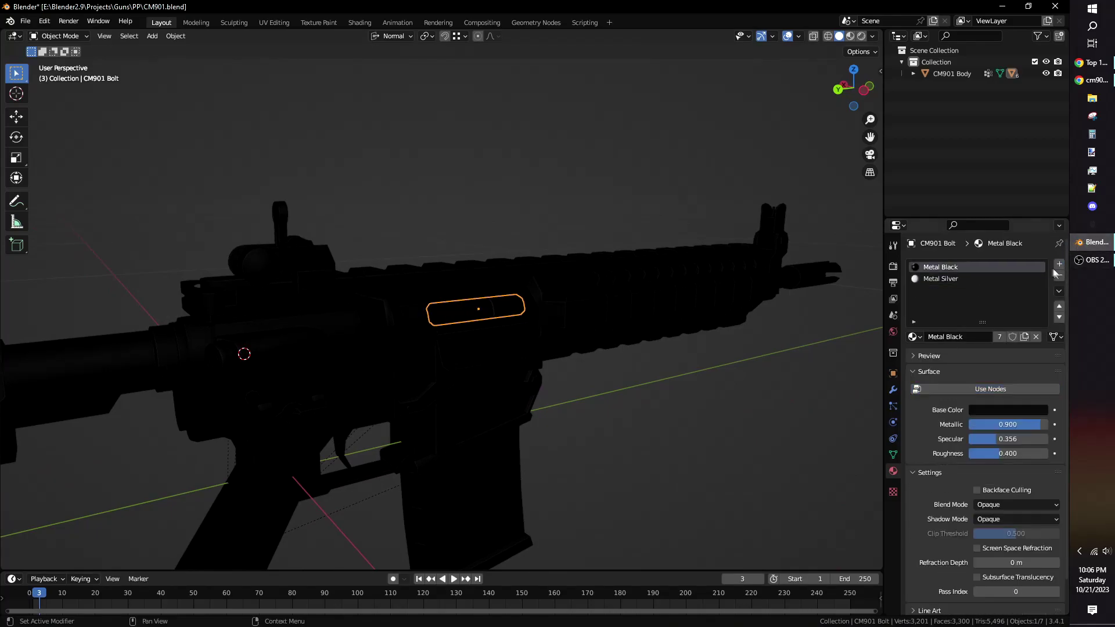
left_click(1059, 276)
Turn off nodes for Metal Silver and set its base color to a gray of value 0.3, with metallic 0.8.
left_click(925, 365)
left_click(981, 385)
left_click_drag(1039, 250, 1040, 260)
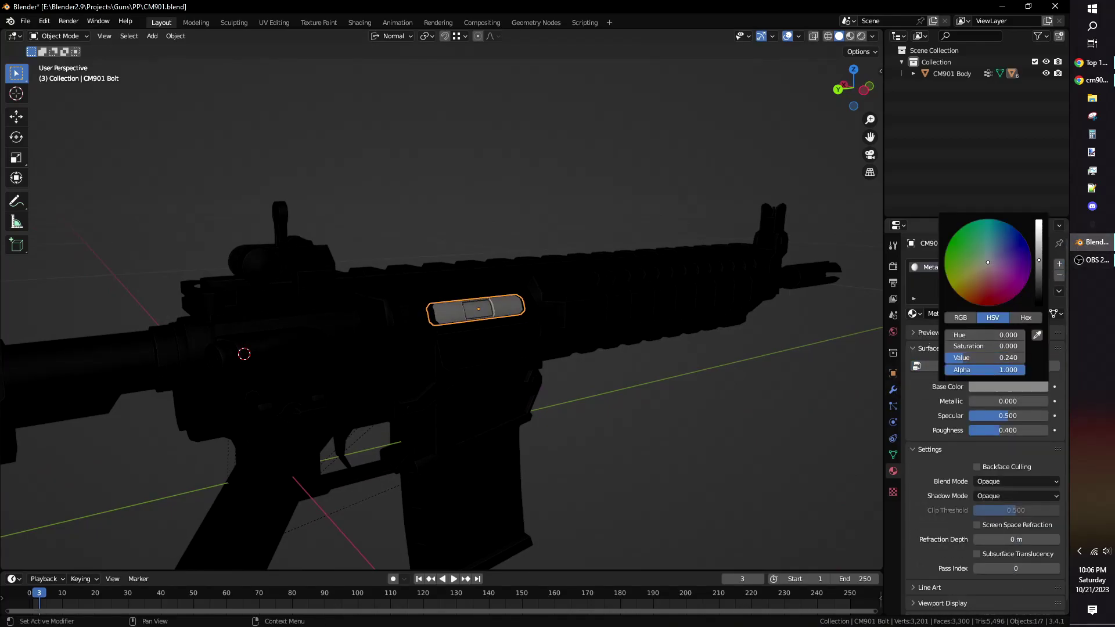
left_click(1011, 358)
type(".3")
key("Return")
Add a second material slot to the CM901 Body holding the Metal Silver material.
middle_click_drag(819, 326, 486, 311)
left_click(485, 310)
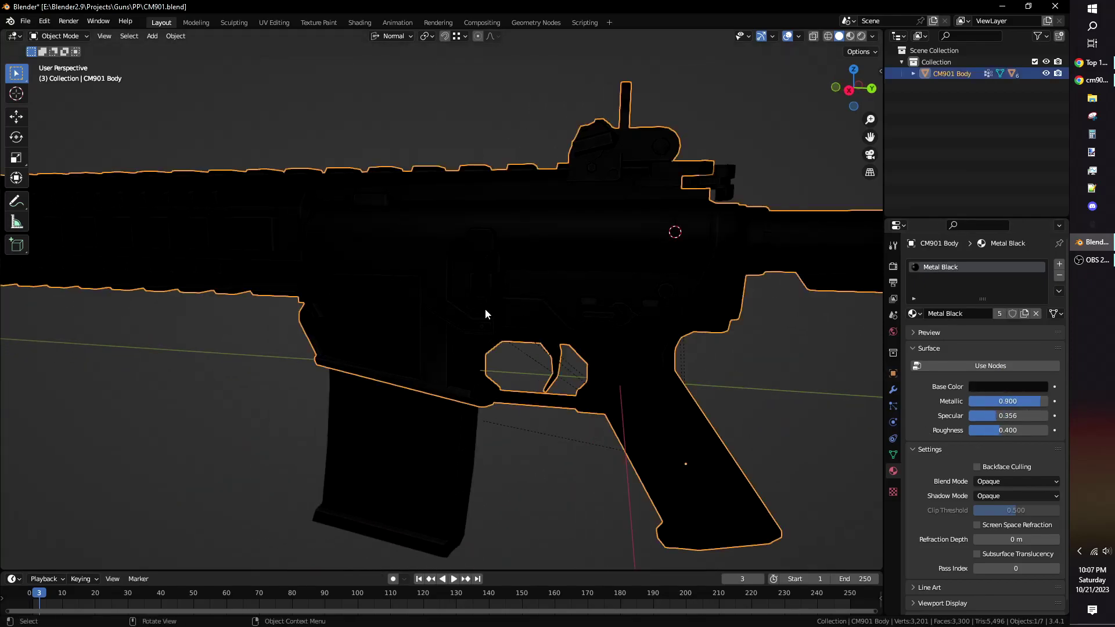
scroll(485, 309, "up", 3)
middle_click_drag(270, 320, 527, 318, "shift")
scroll(526, 318, "down", 3)
middle_click_drag(662, 284, 552, 273)
left_click(1060, 265)
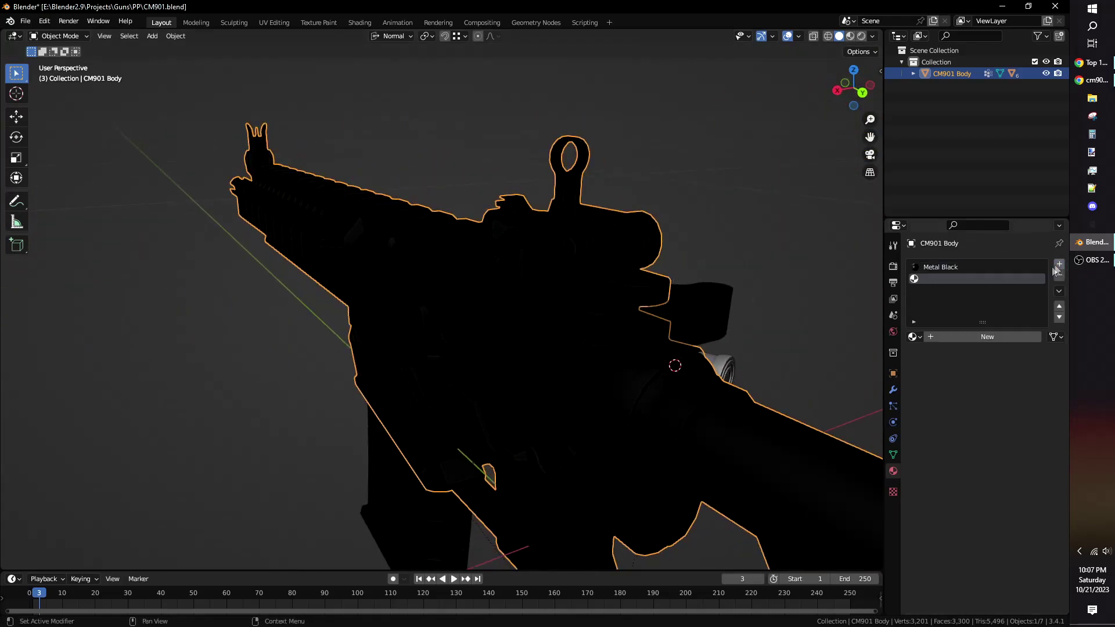
left_click(913, 337)
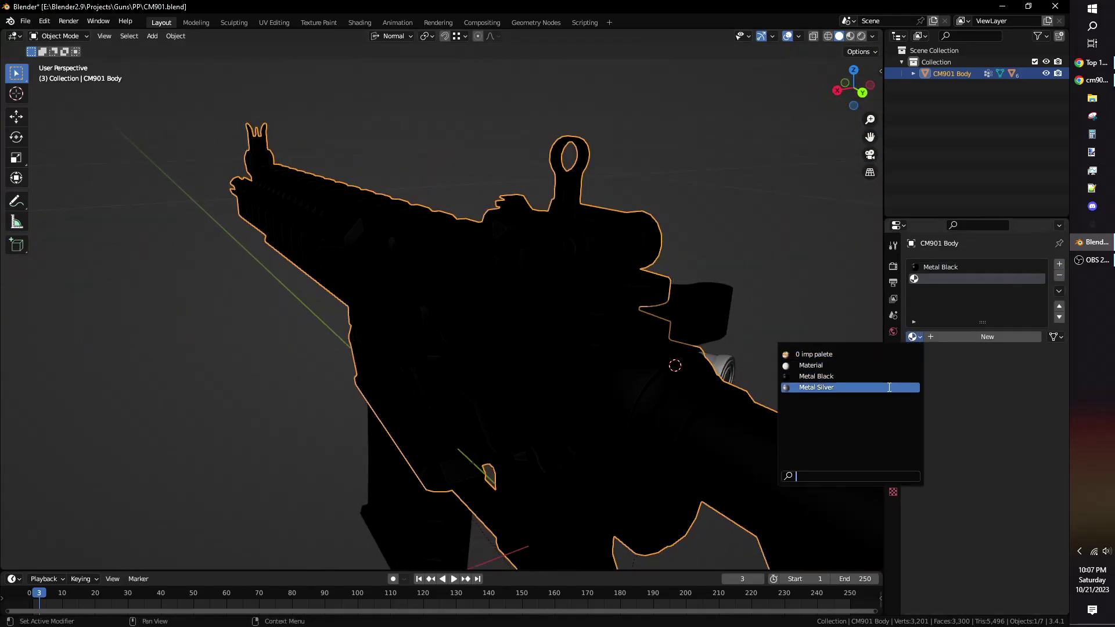
left_click(825, 388)
Select the linked faces of the small pins, screws and controls on the receiver and rear sight of the body mesh.
middle_click_drag(655, 315, 679, 309)
middle_click_drag(602, 343, 637, 339)
key("Tab")
scroll(635, 324, "up", 1)
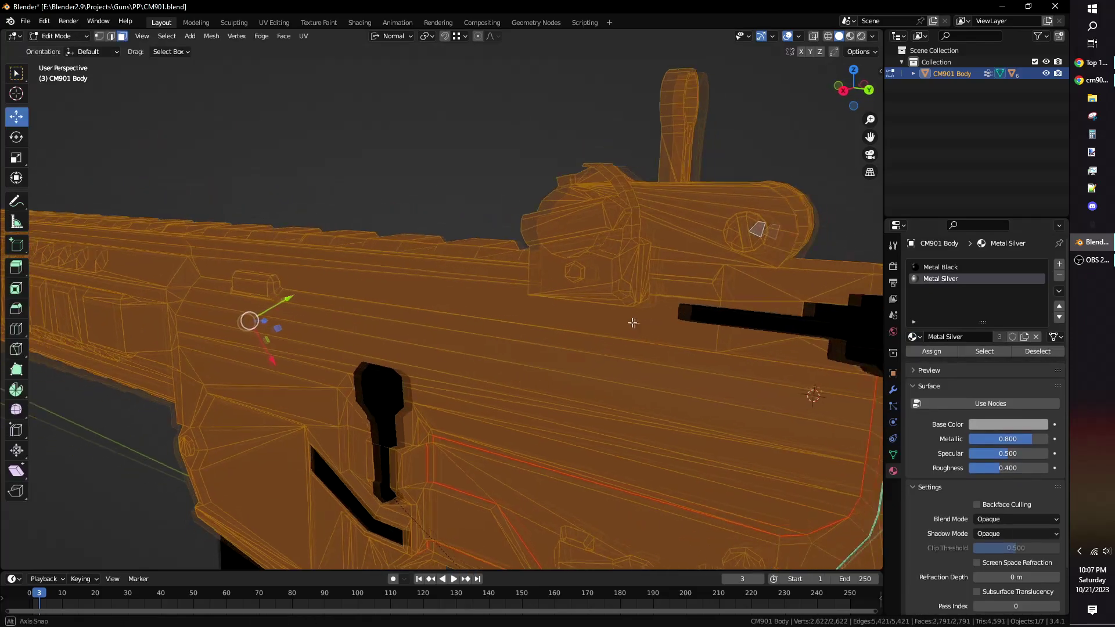
scroll(631, 323, "down", 1)
key("alt+a")
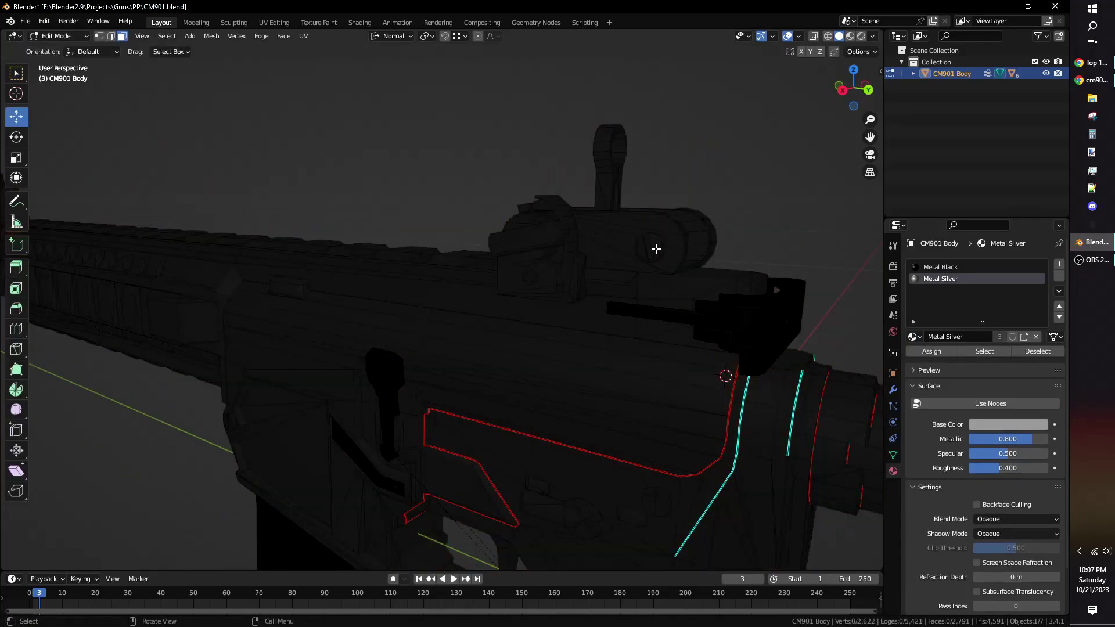
key("l")
key("KP_Decimal")
scroll(448, 299, "down", 4)
key("l")
middle_click_drag(657, 247, 656, 296)
scroll(486, 308, "up", 2)
key("l")
middle_click_drag(414, 315, 581, 343)
key("l")
scroll(488, 319, "down", 4)
key("l")
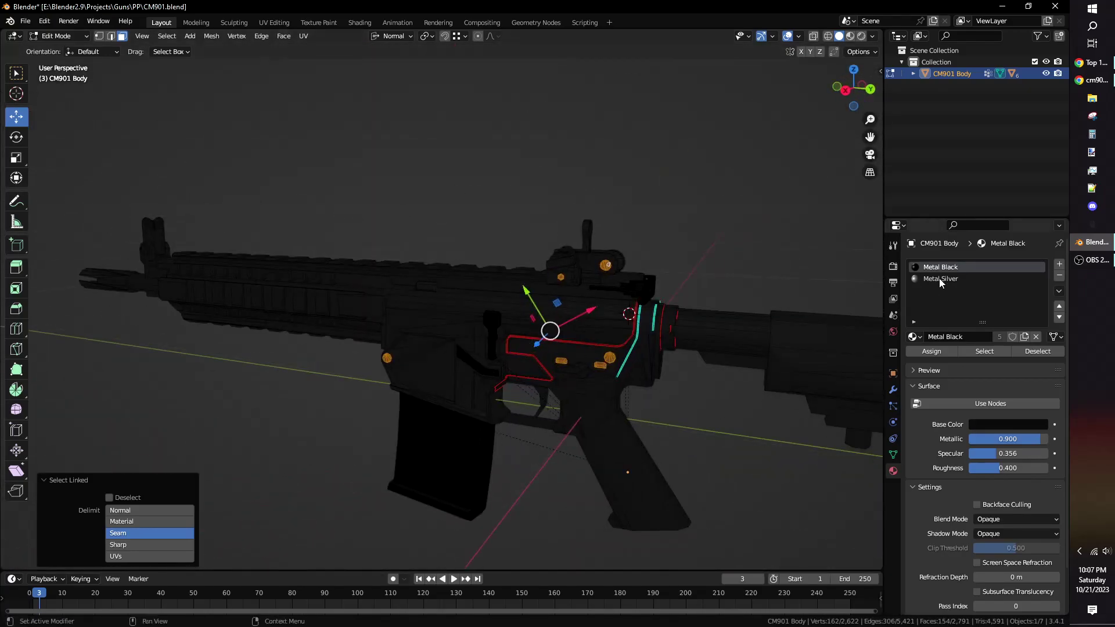